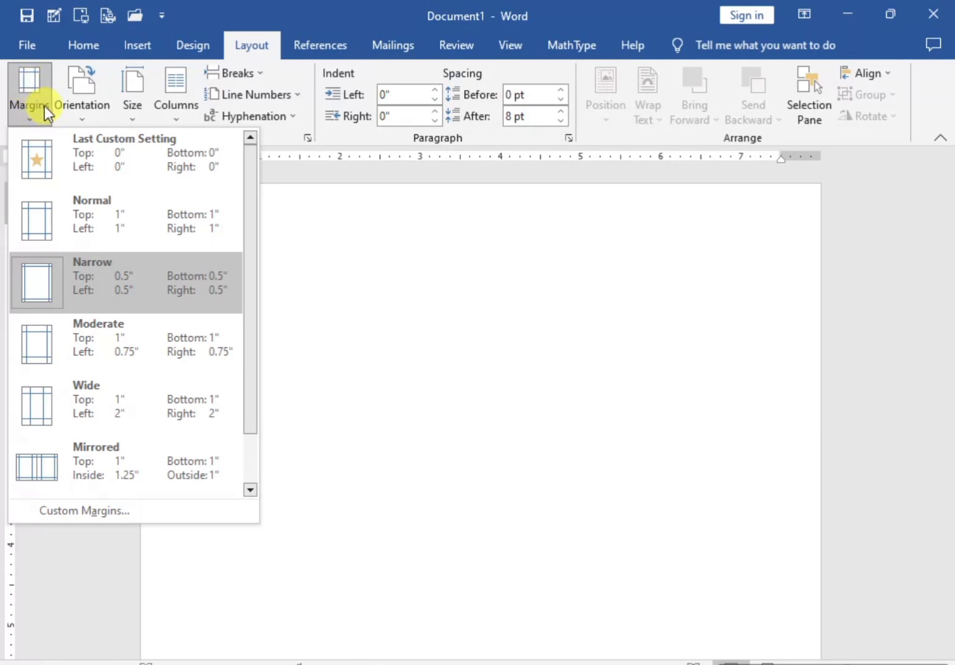
Step: Set the top, bottom, left and right page margins to 0, ignoring the printable-area limits
left_click(70, 512)
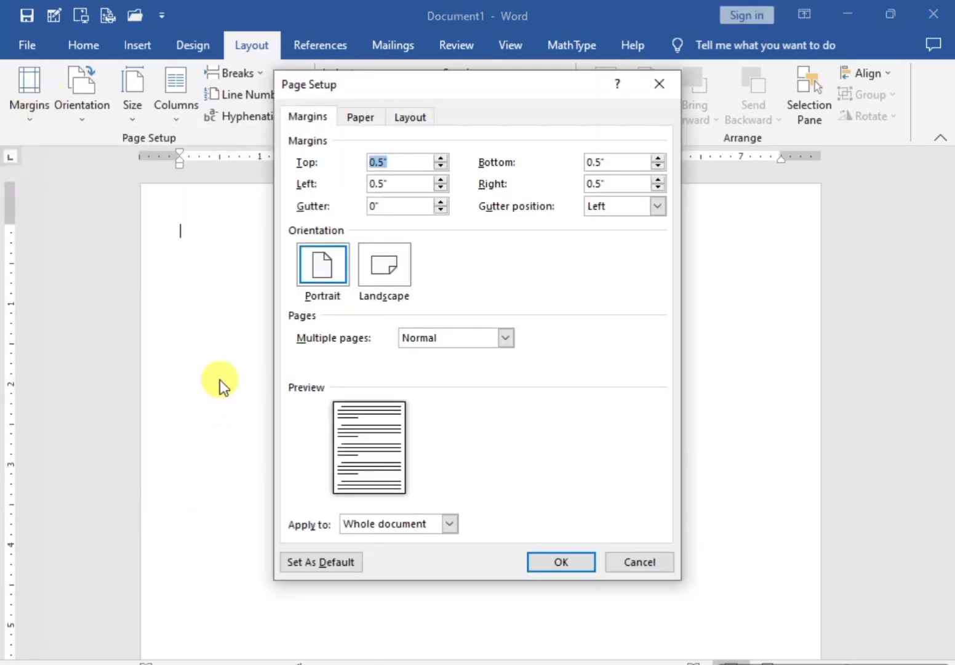
type("0")
key("Tab")
type("0")
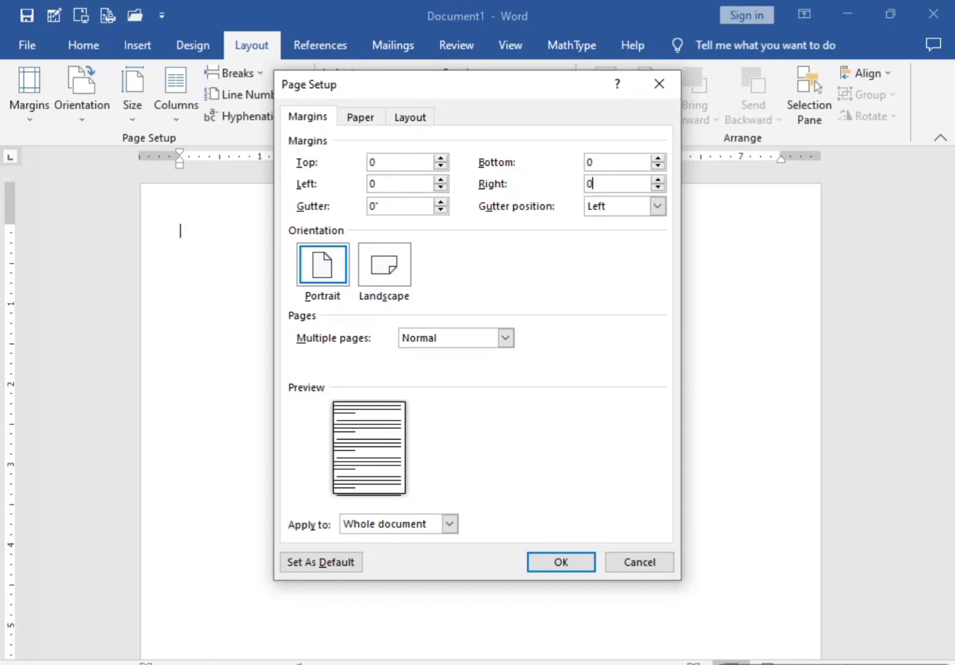
key("Return")
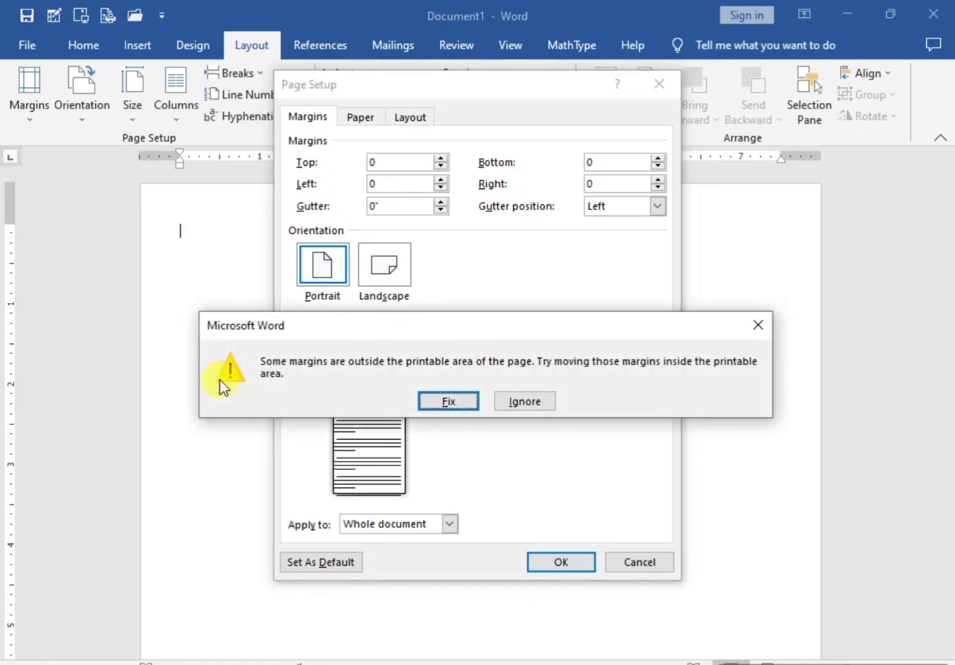
left_click(517, 403)
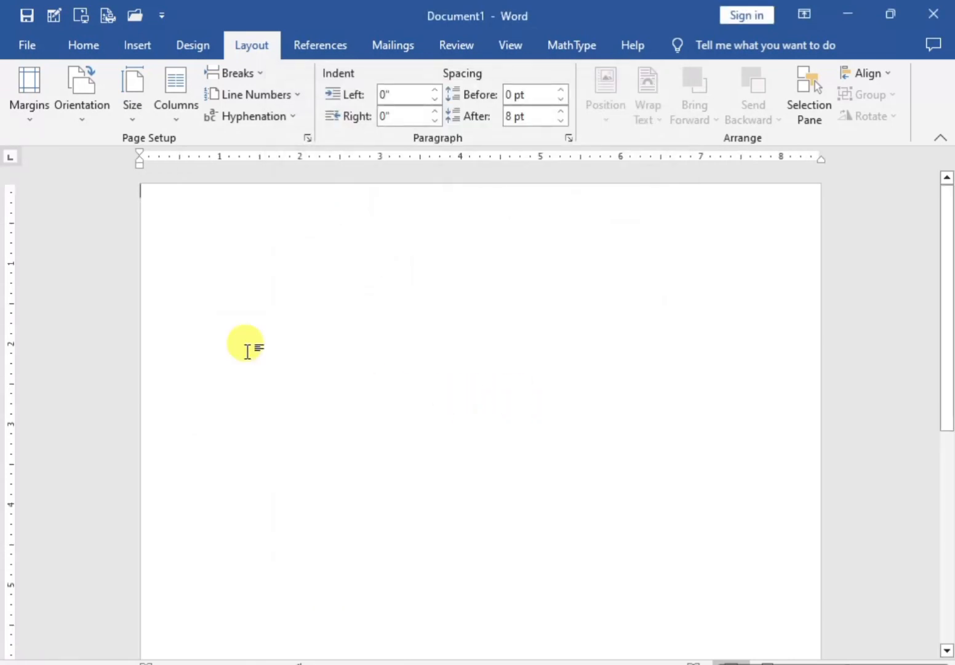
Step: Draw a thin rectangle along the page's top edge and stretch it to cover the full page width
left_click(137, 46)
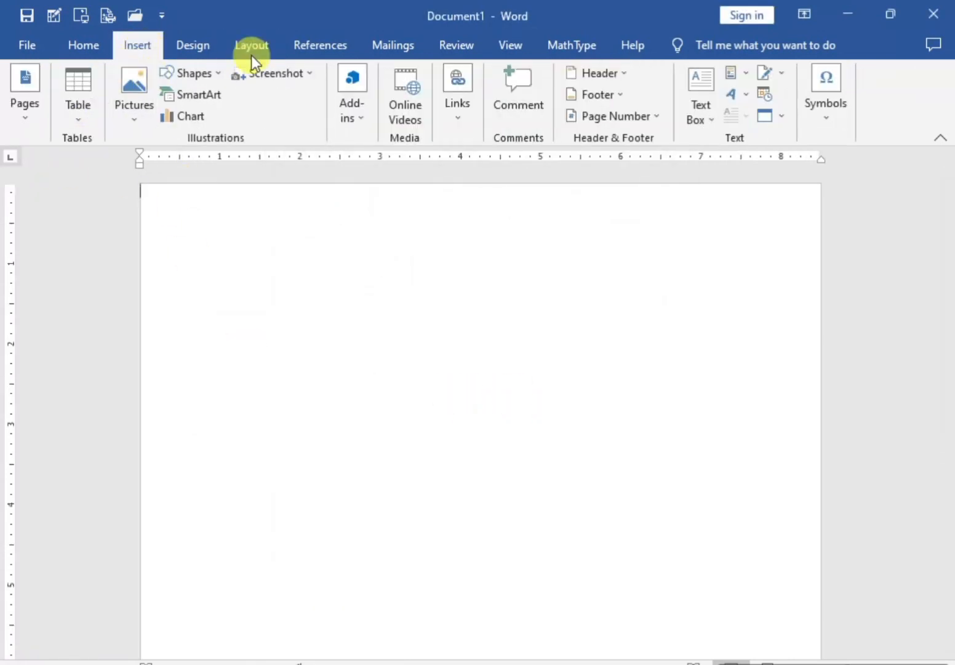
left_click(221, 73)
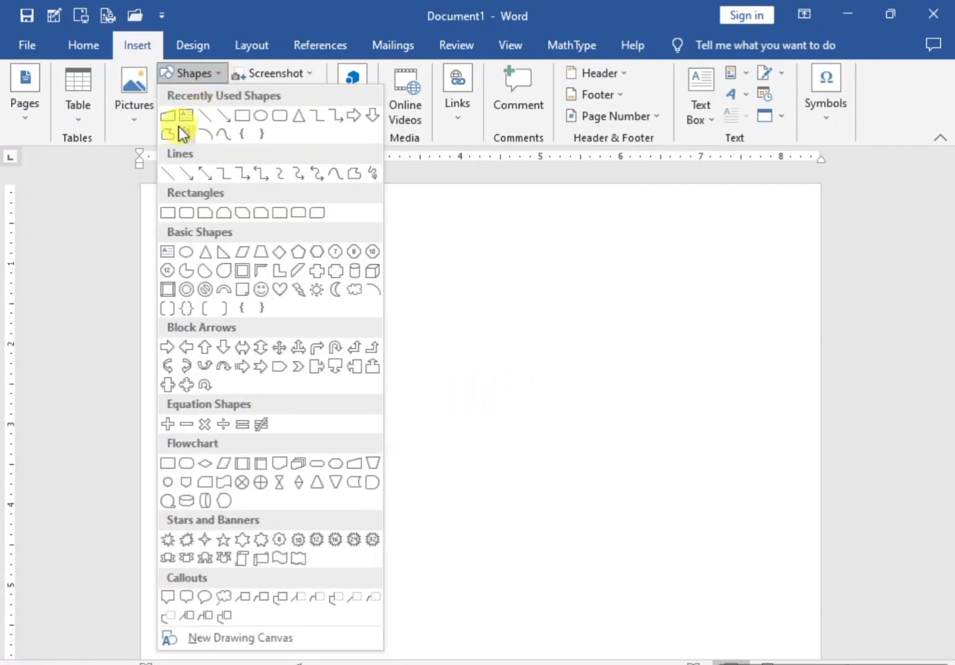
left_click(244, 115)
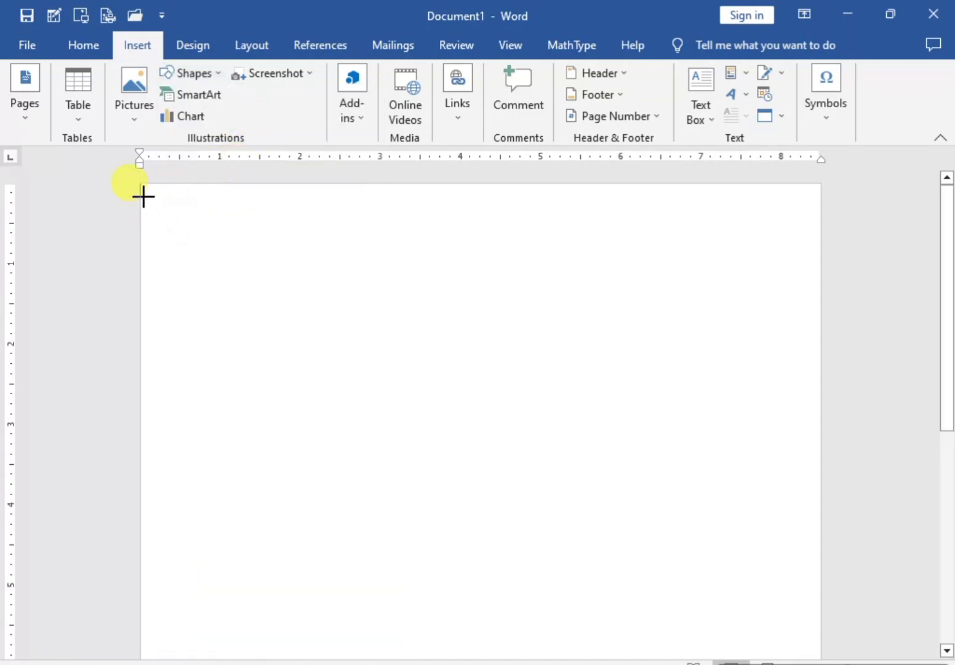
mouse_move(142, 187)
left_mouse_down()
mouse_move(171, 215)
mouse_move(821, 210)
left_mouse_up()
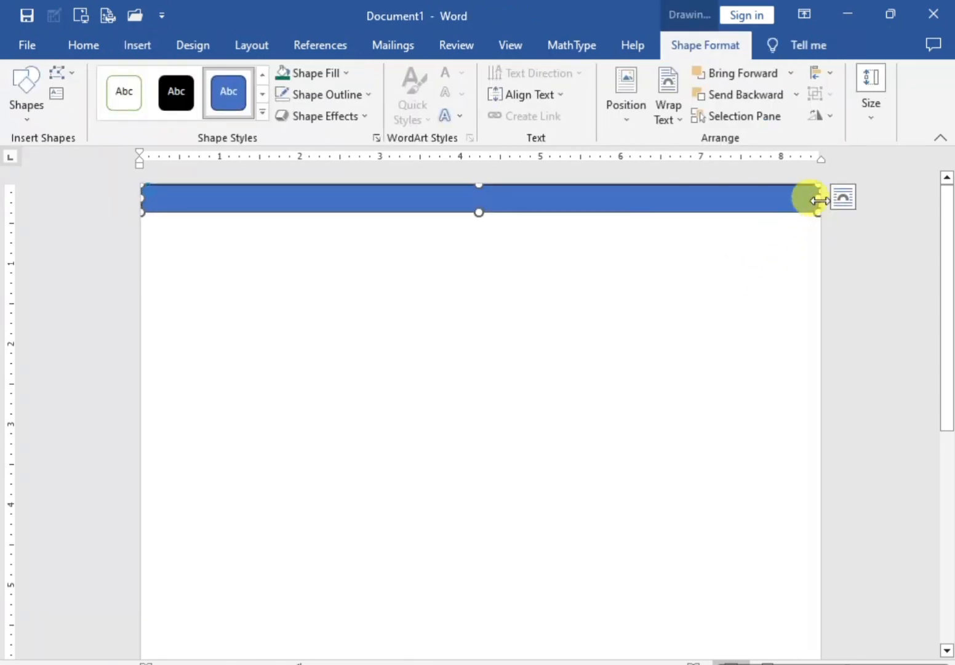
left_click_drag(818, 198, 825, 200)
left_click_drag(139, 196, 137, 197)
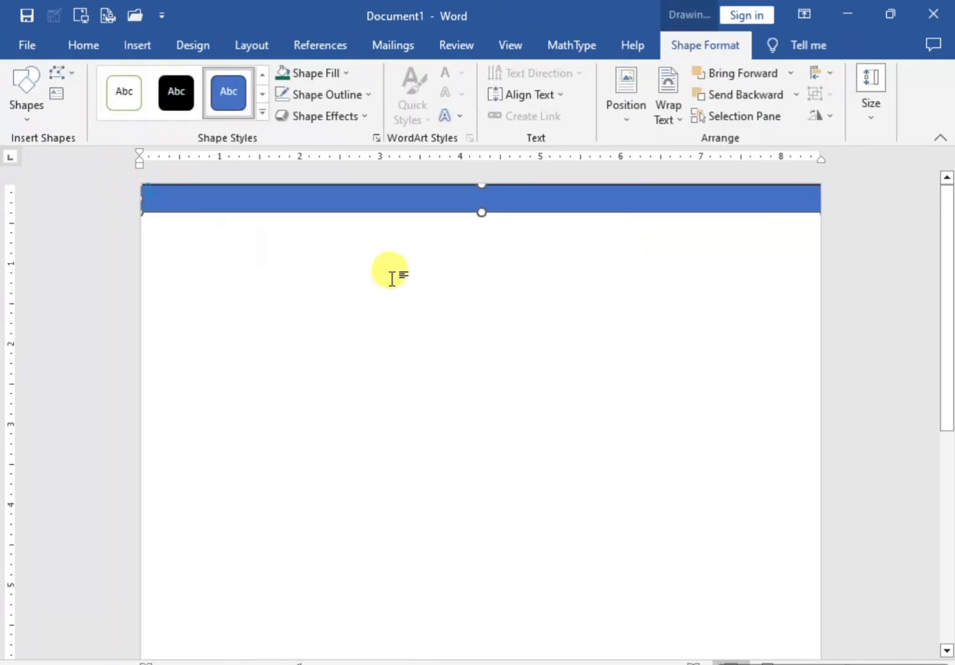
Step: Fill the top banner with the recently used dark green and remove its outline
left_click(390, 271)
left_click(407, 208)
left_click(349, 73)
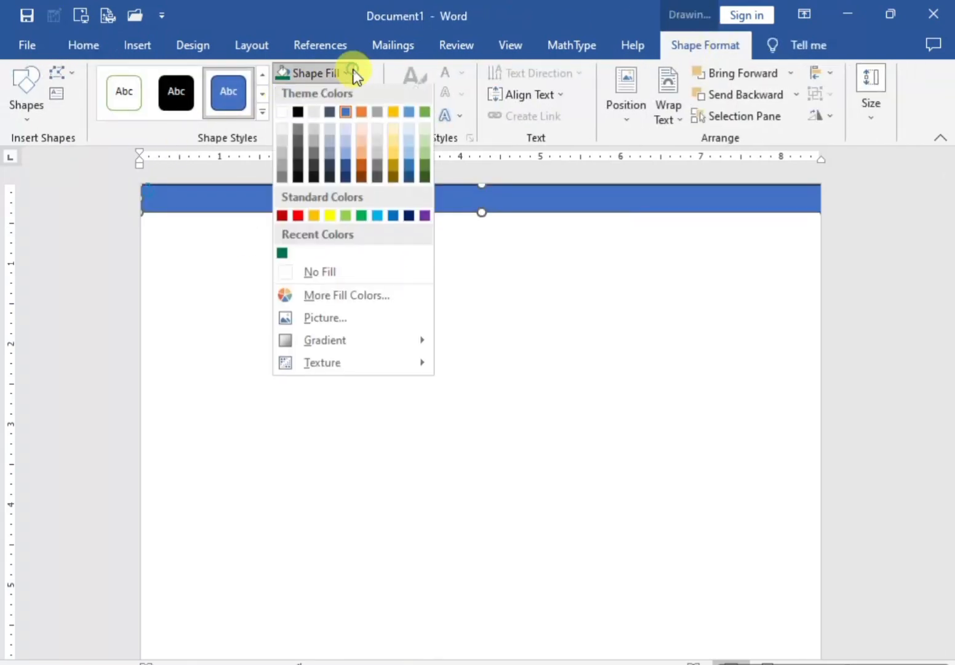
left_click(282, 256)
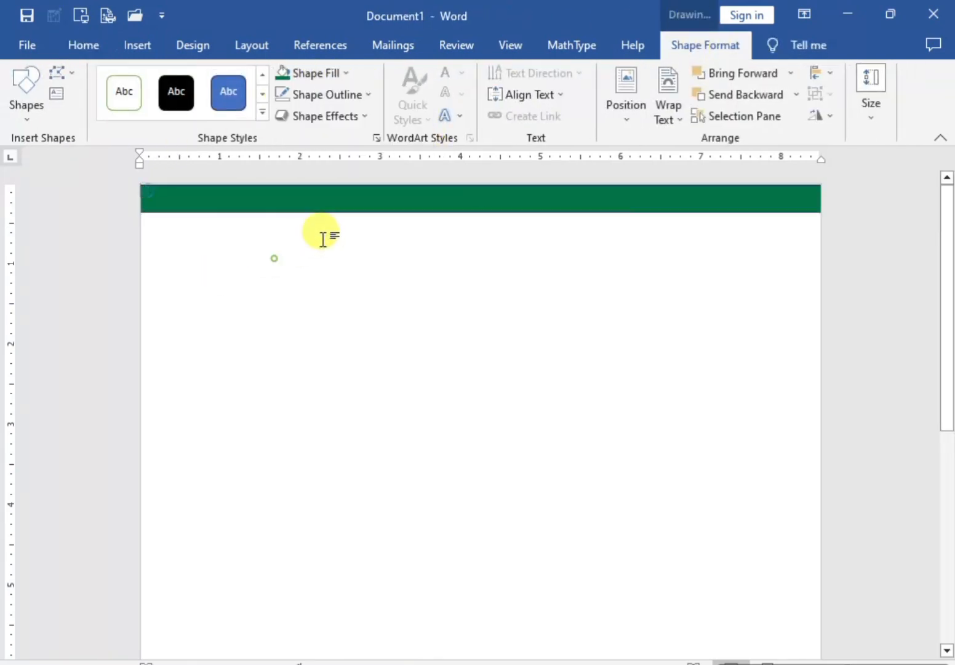
left_click(252, 250)
left_click(286, 205)
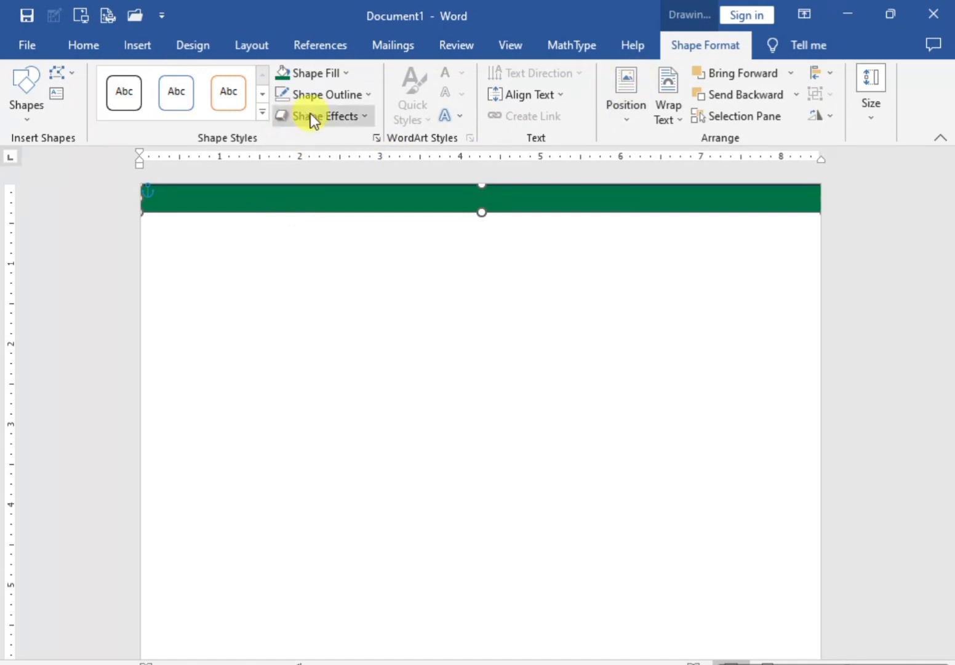
left_click(363, 94)
left_click(310, 289)
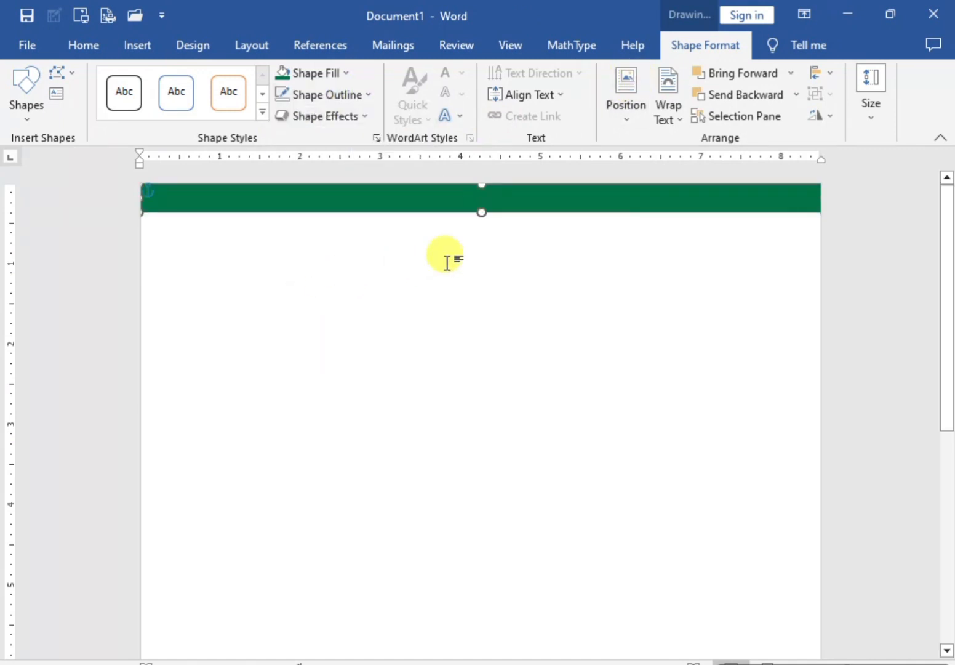
left_click(260, 240)
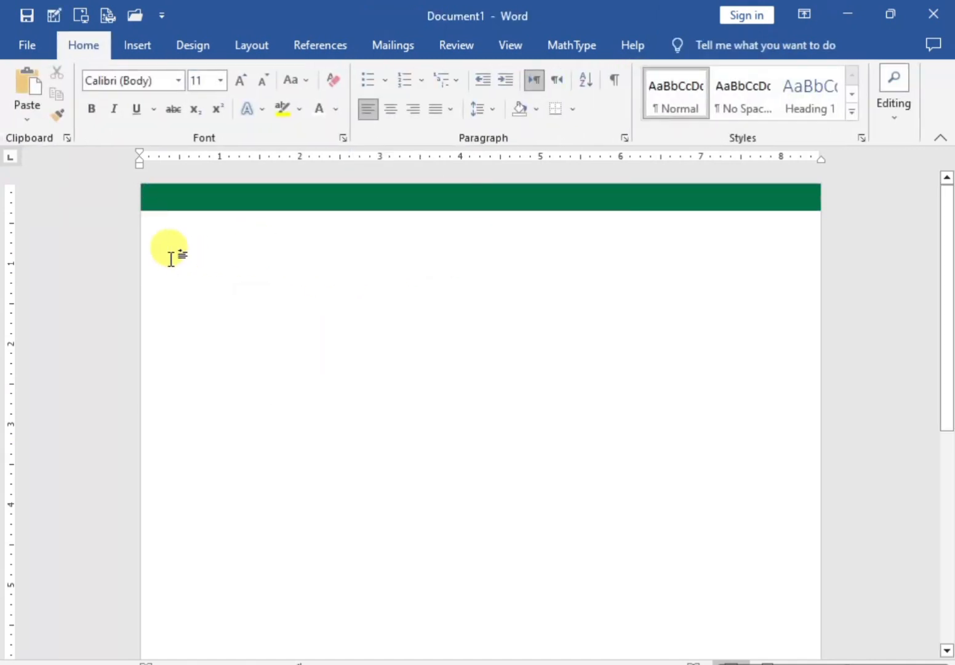
Step: Add the text LOGO below the banner near the page's left side, in bold at 22 pt
left_click(168, 239)
mouse_move(224, 203)
left_mouse_down()
mouse_move(224, 234)
mouse_move(224, 199)
left_mouse_up()
left_click(171, 236)
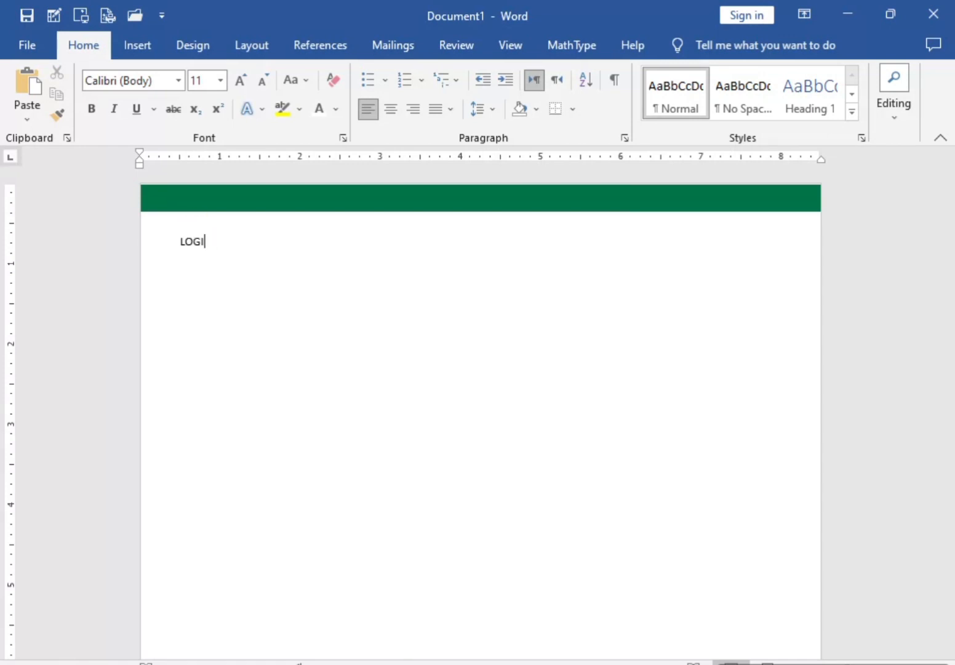
double_click(203, 239)
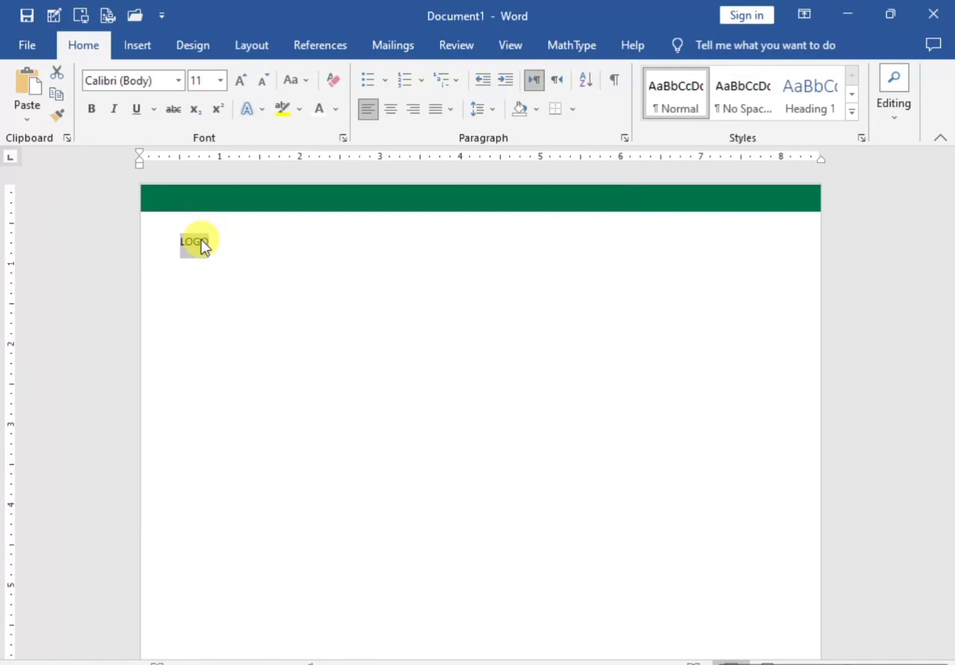
left_click(236, 85)
left_click(236, 85)
left_click(236, 85)
left_click(236, 85)
left_click(236, 85)
left_click(236, 85)
left_click(97, 112)
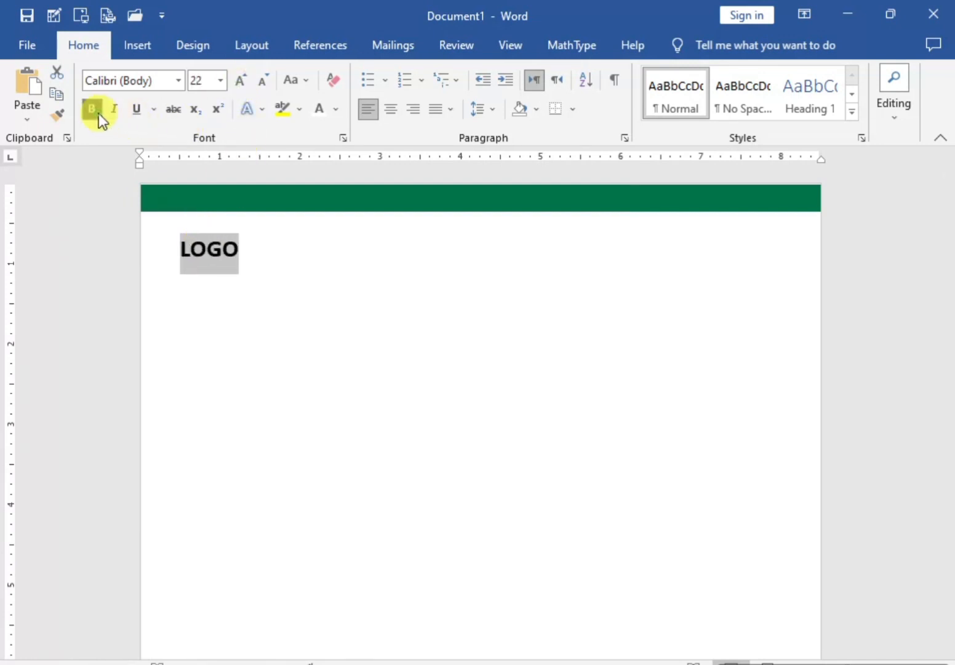
left_click(293, 291)
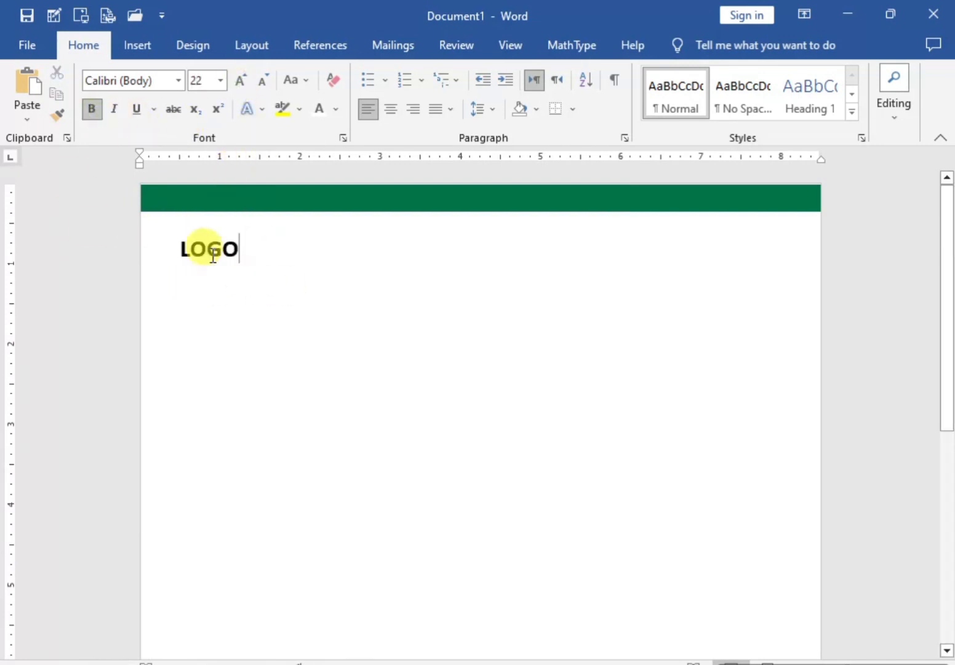
Step: Color LOGO in the recently used dark green and add the tagline A.W.S.O.M.E beneath it at 14 pt
left_click_drag(256, 244, 186, 244)
left_click(337, 109)
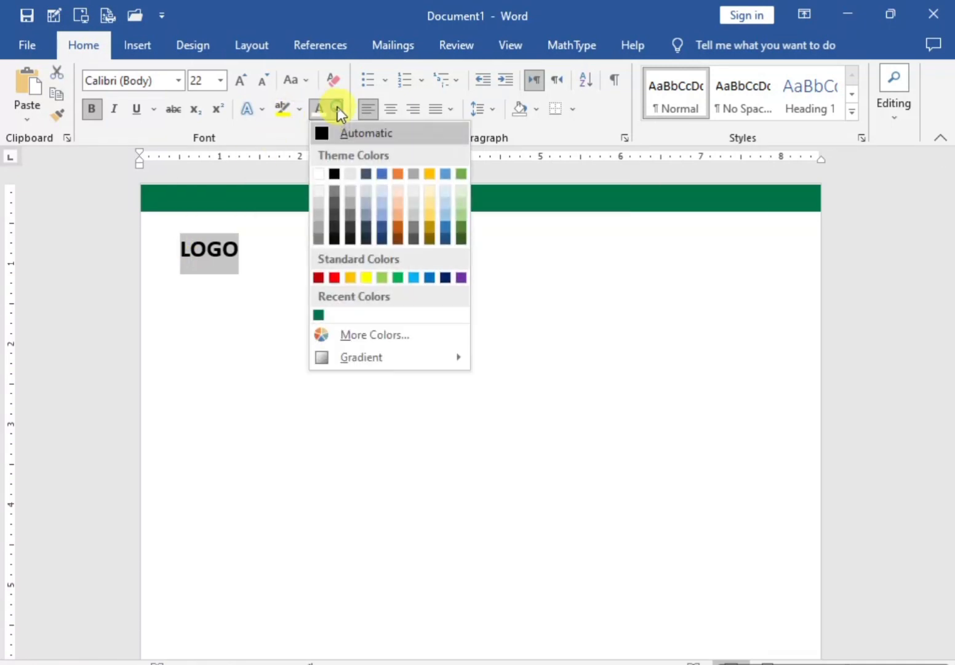
left_click(318, 314)
left_click(291, 275)
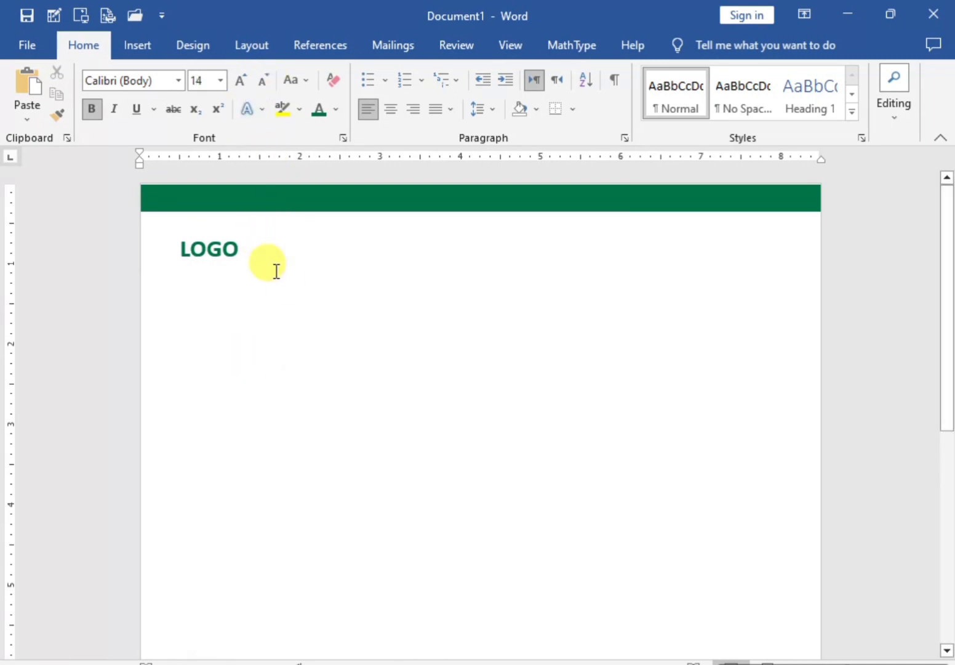
type("A.W.S.O.M.E")
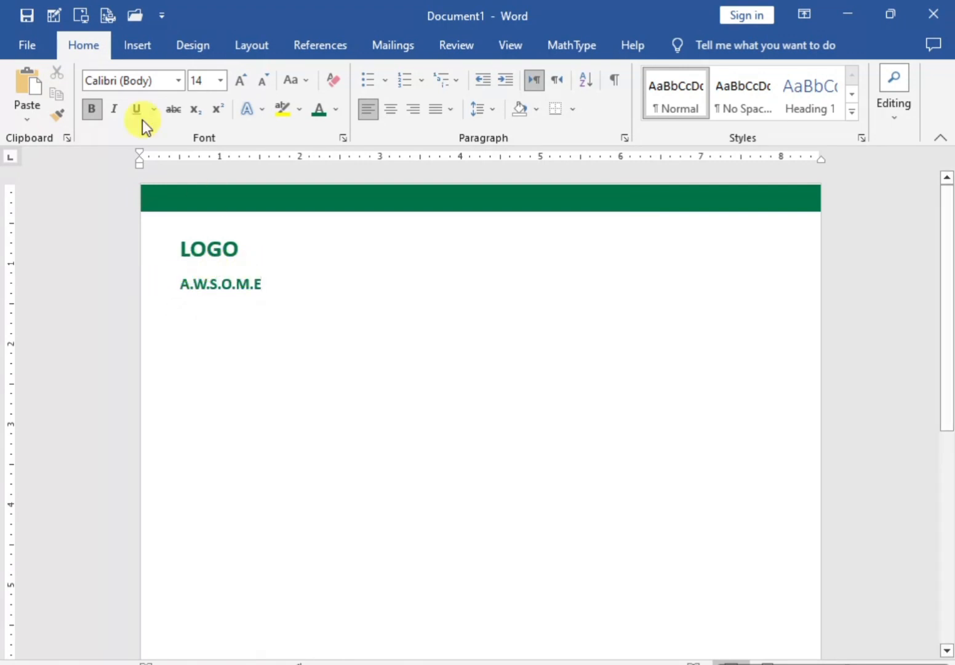
Step: Draw a black horizontal line between LOGO and A.W.S.O.M.E and place a copy of it just below the tagline
left_click(137, 45)
left_click(215, 71)
left_click(205, 116)
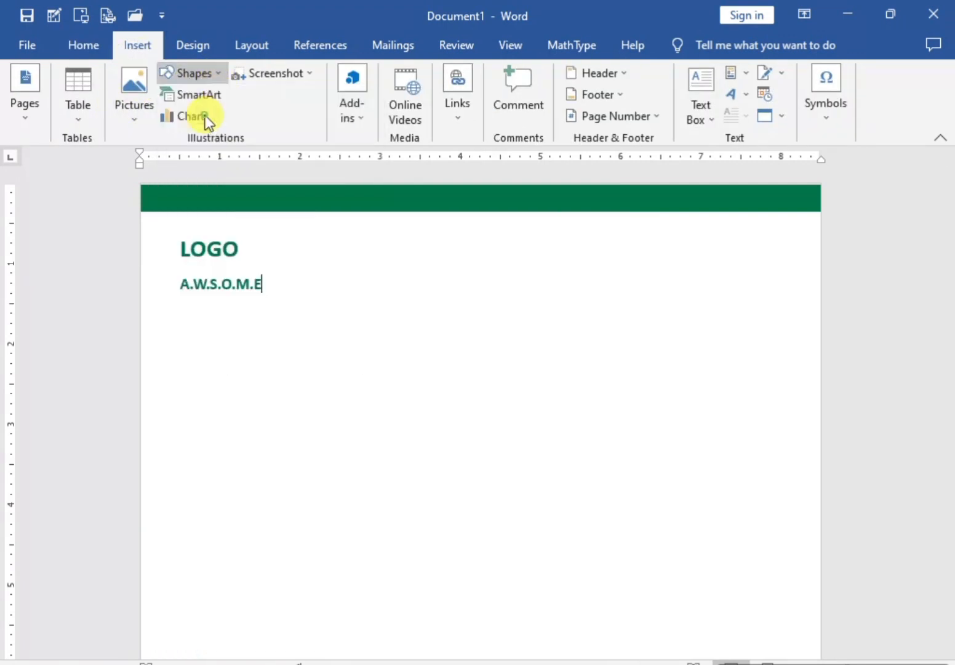
scroll(207, 291, "up", 3)
left_click_drag(96, 275, 215, 272)
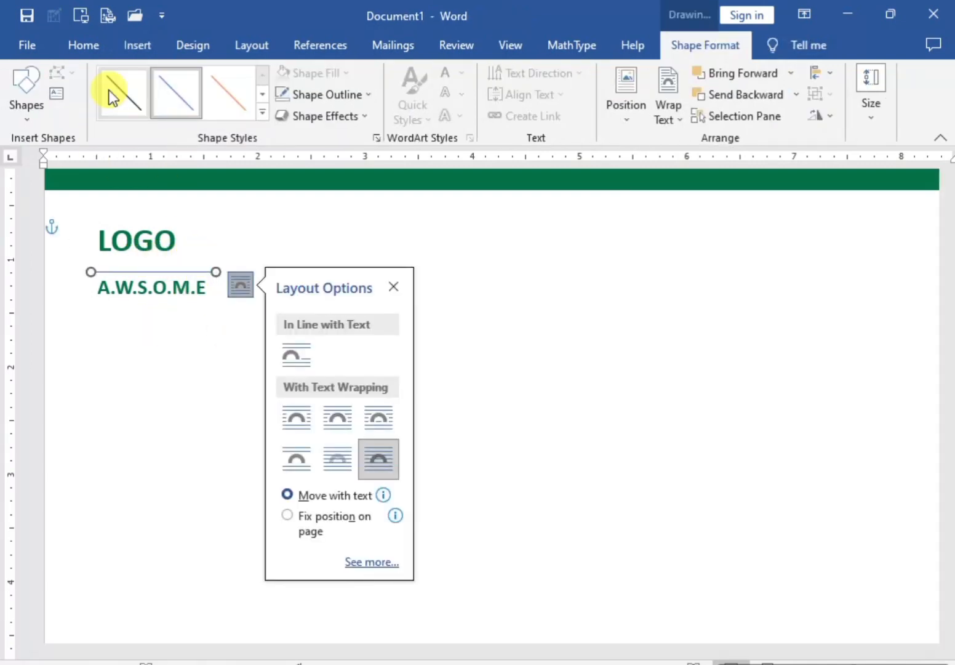
left_click(394, 287)
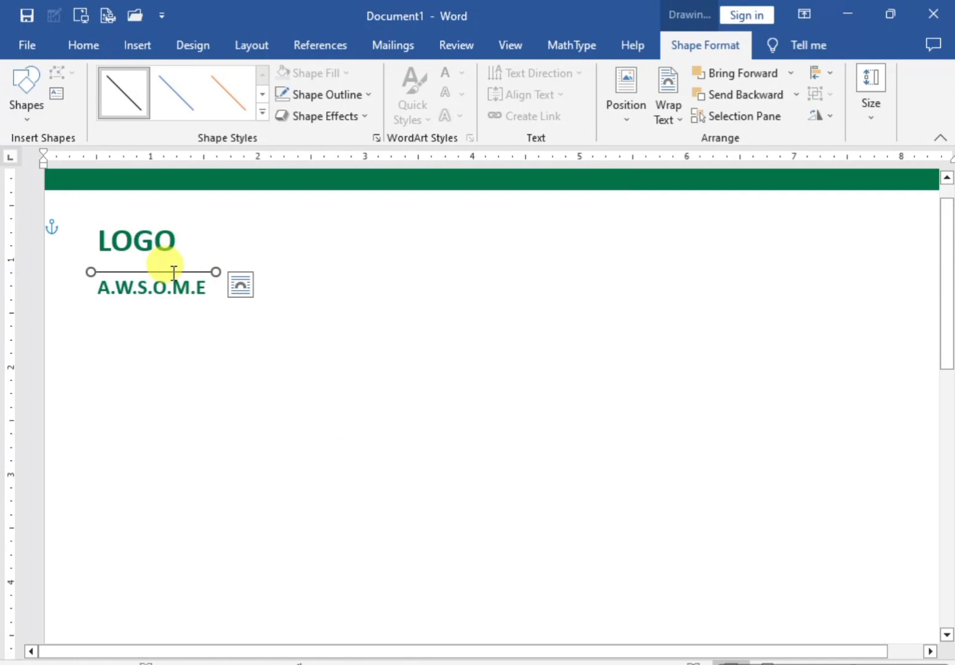
left_click_drag(168, 271, 166, 298)
left_click(298, 301)
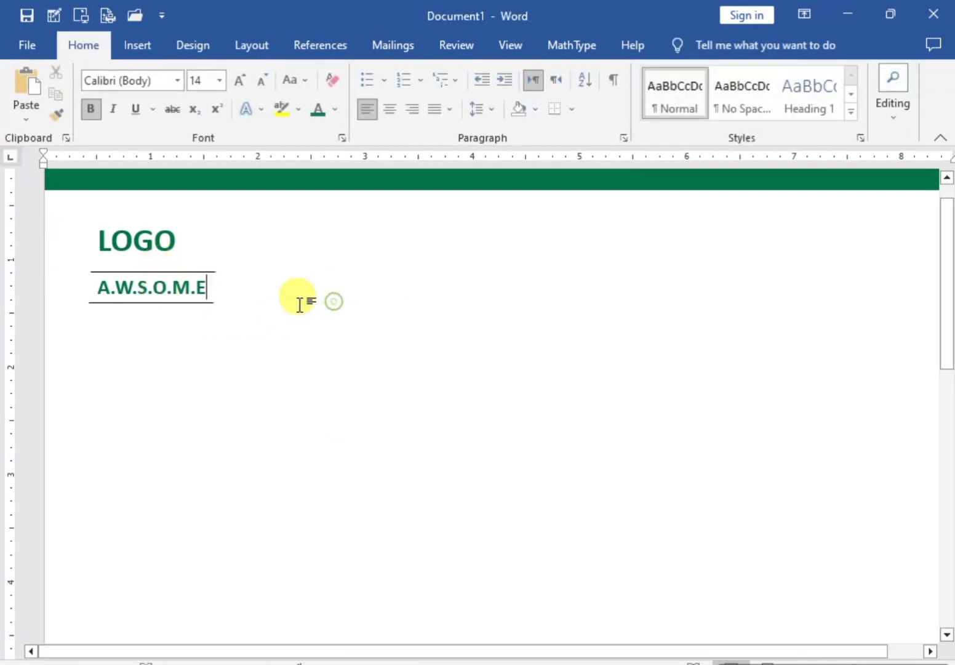
Step: Add COMPANY NAME towards the right of the page on the tagline's line and color it black
scroll(199, 323, "down", 2)
left_click(268, 287)
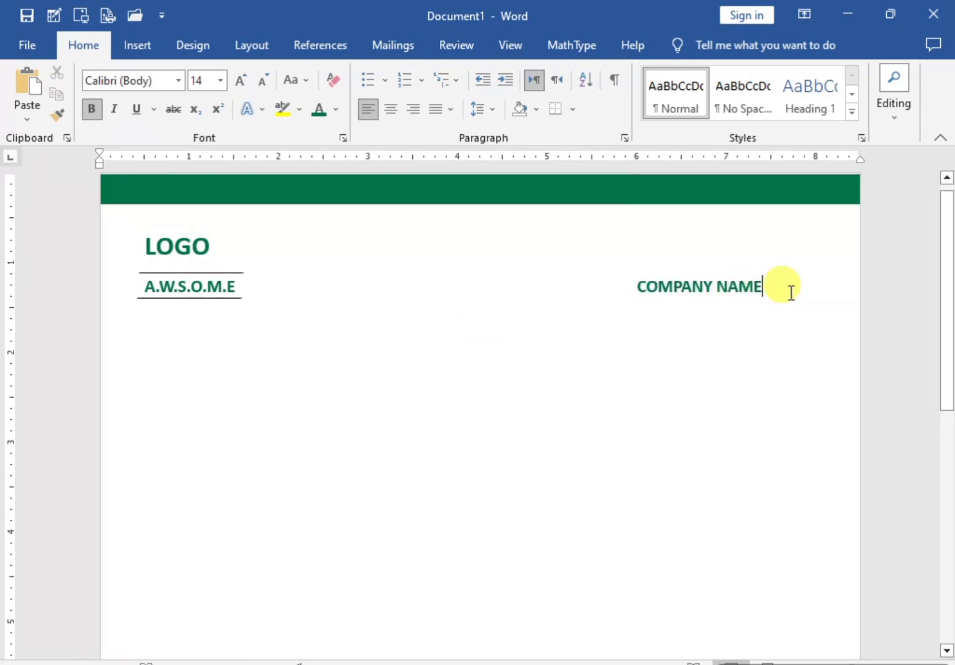
left_click_drag(790, 291, 620, 290)
left_click(335, 111)
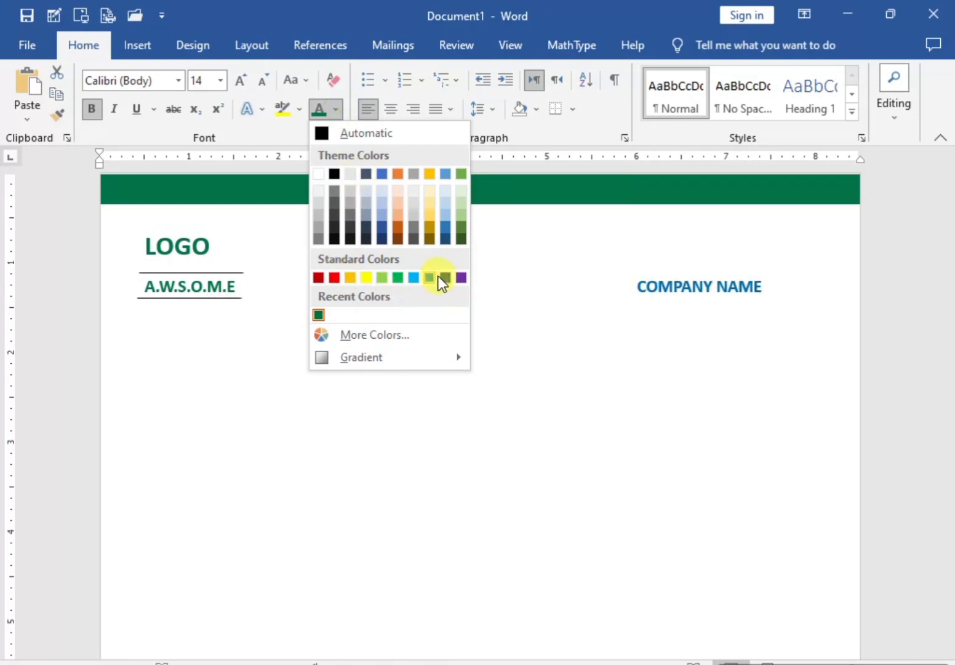
left_click(334, 175)
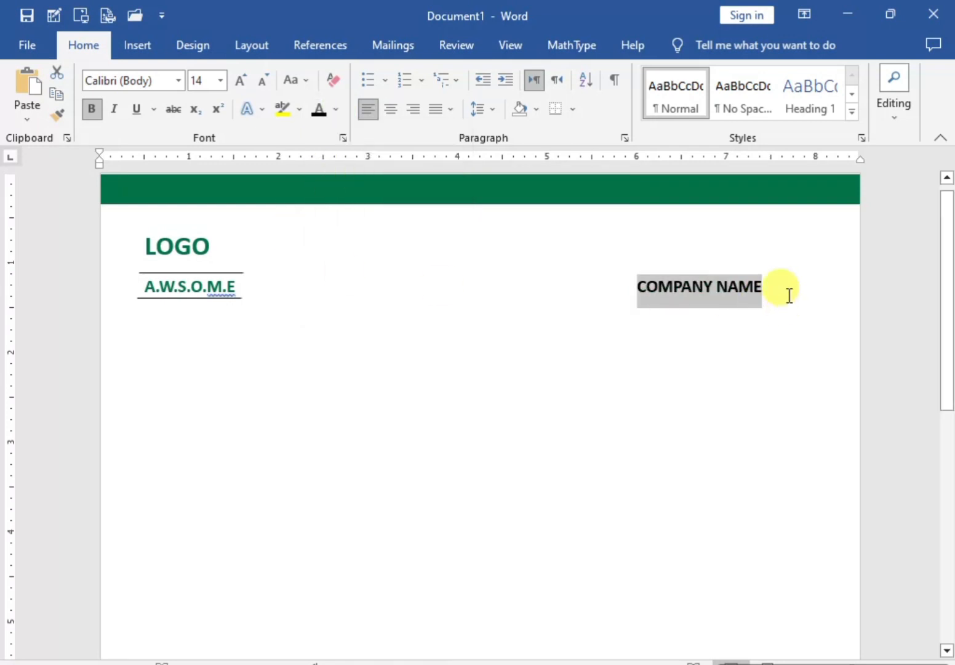
left_click(783, 290)
Step: Draw a thin rectangle across the full page width just below the tagline and company name
left_click(140, 47)
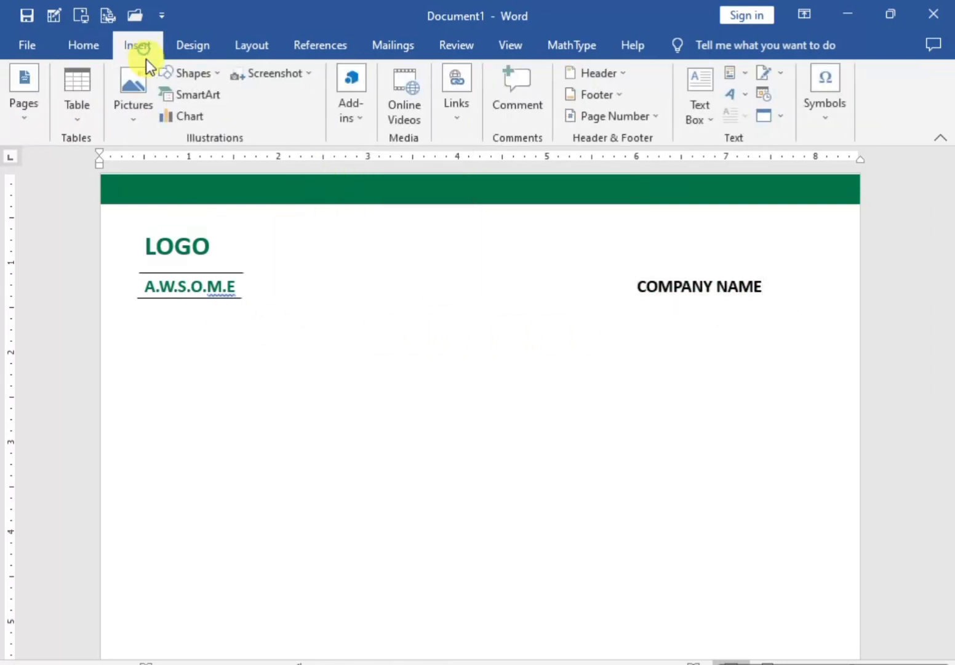
left_click(188, 73)
left_click(245, 117)
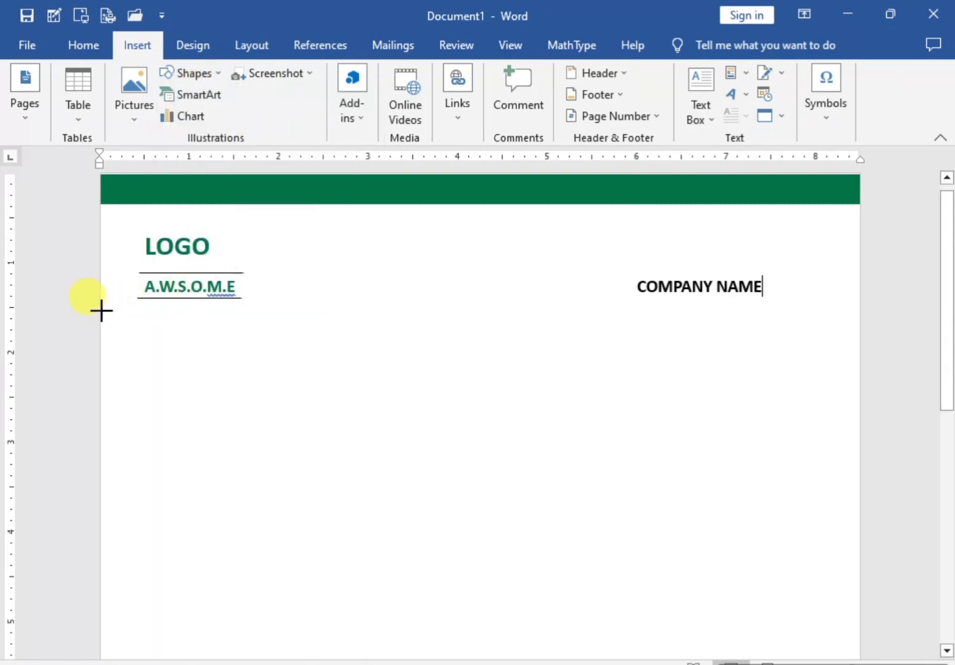
left_click_drag(101, 310, 859, 339)
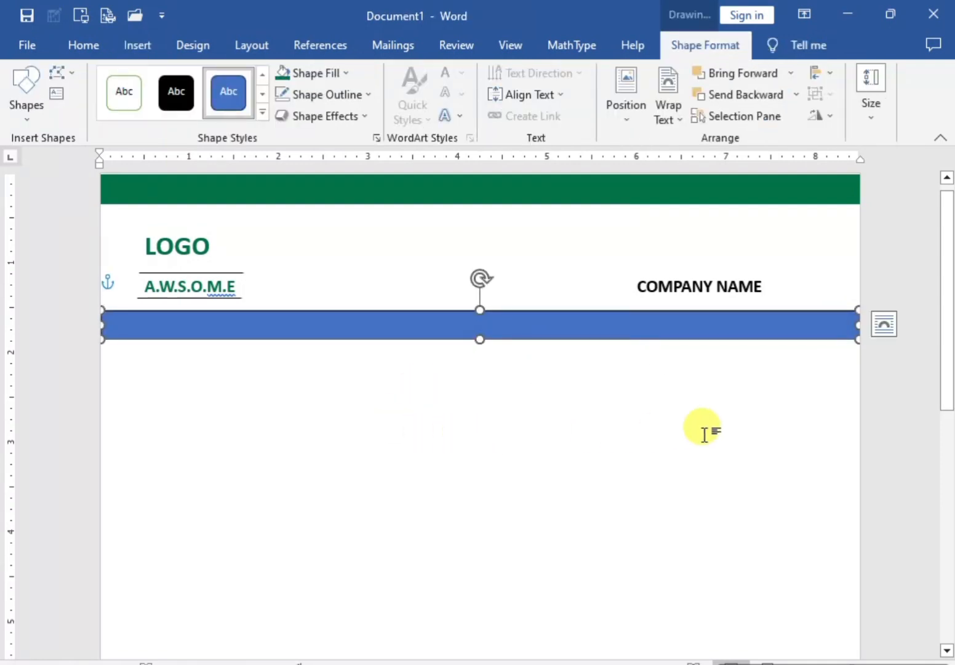
Step: Fill the lower bar with the same dark green as the top banner and remove its outline
left_click(283, 74)
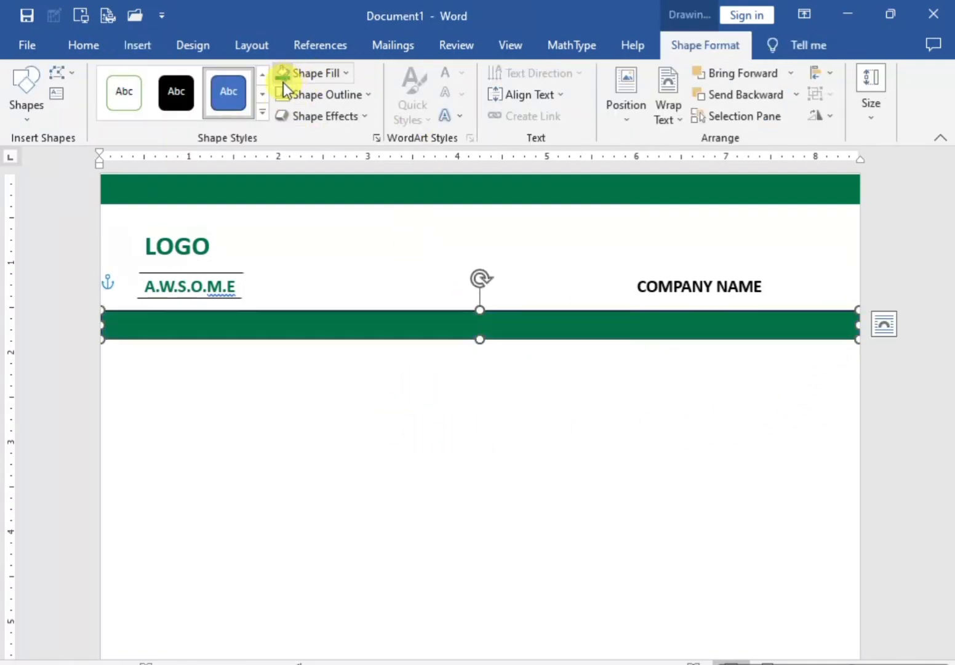
left_click(342, 72)
left_click(312, 273)
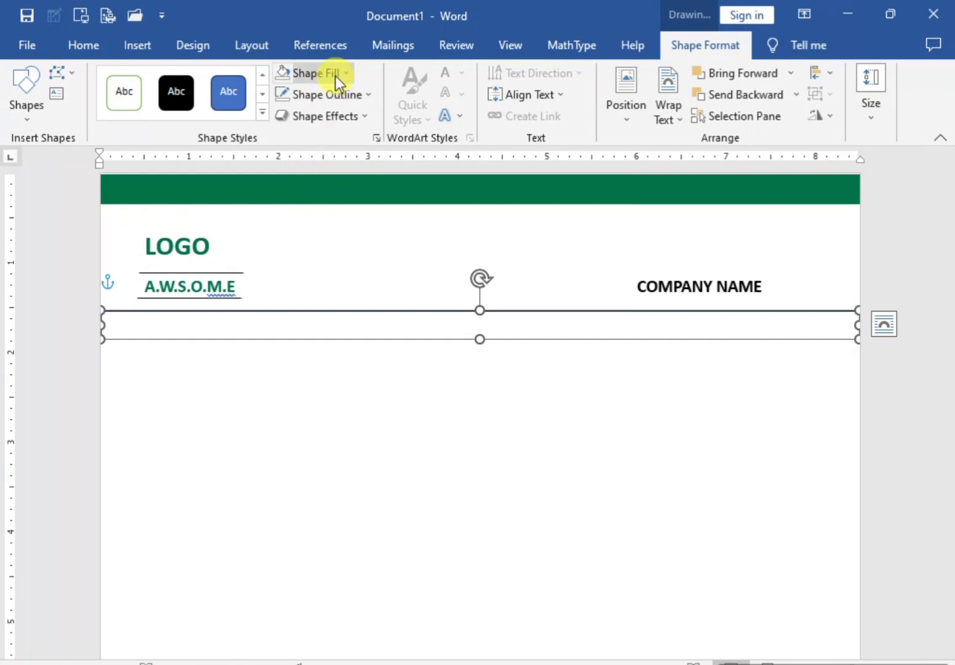
left_click(335, 75)
left_click(368, 94)
left_click(313, 297)
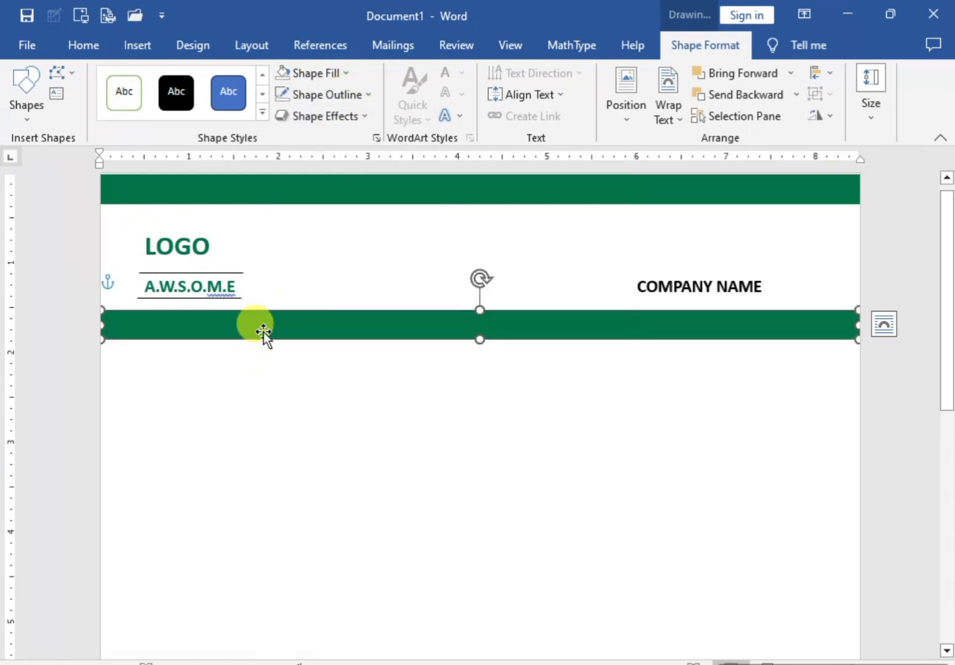
Step: Add the text "Lorem ipsum dolor sit met connecter" inside the lower green bar
right_click(286, 325)
left_click(352, 409)
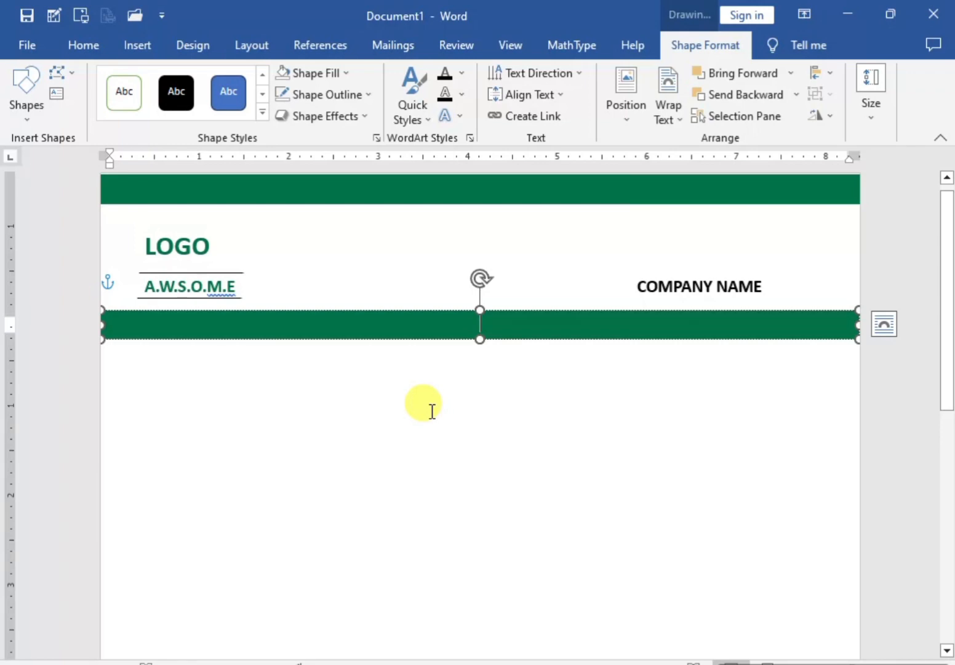
type("Lorem ipsum dolor")
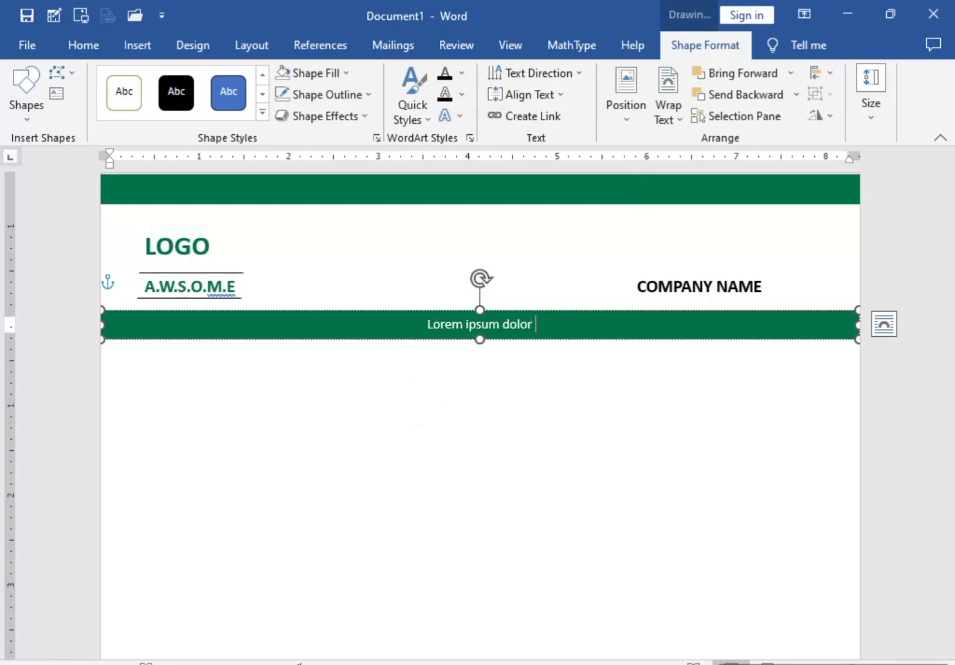
type("sit me")
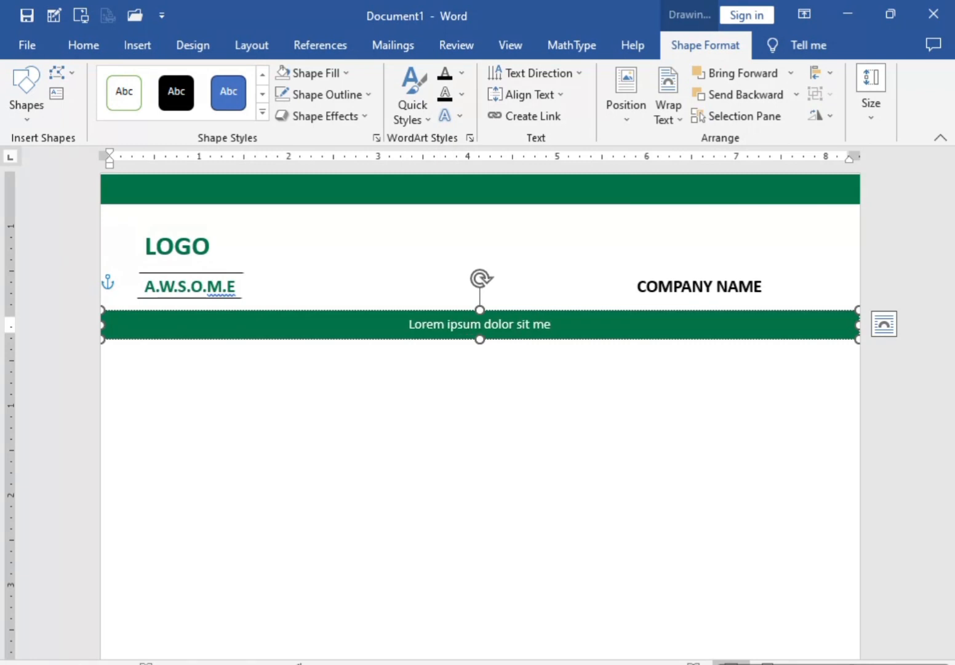
type("t connect")
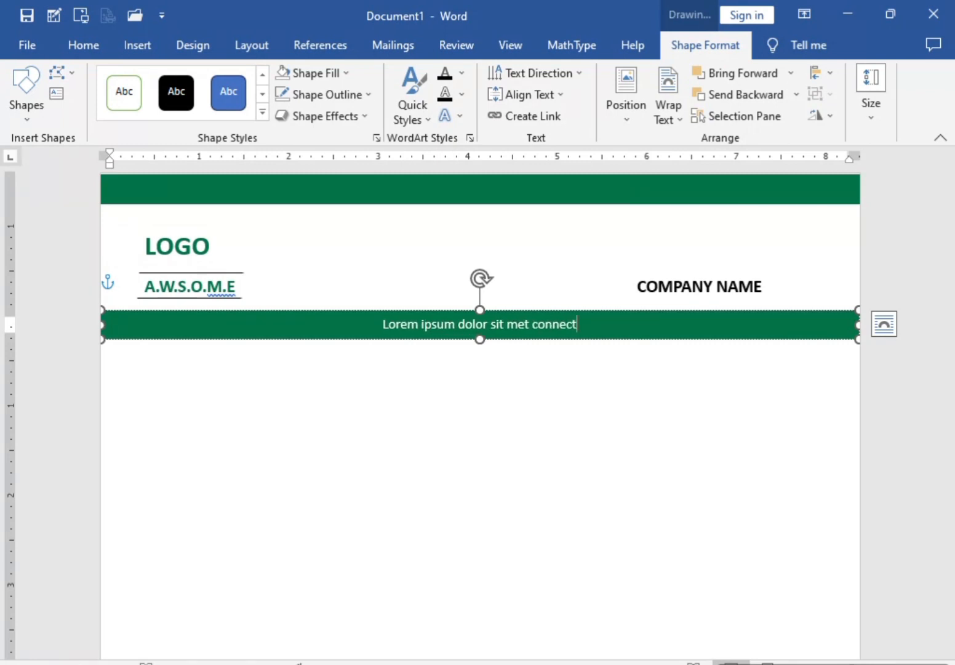
type("er")
left_click(511, 360)
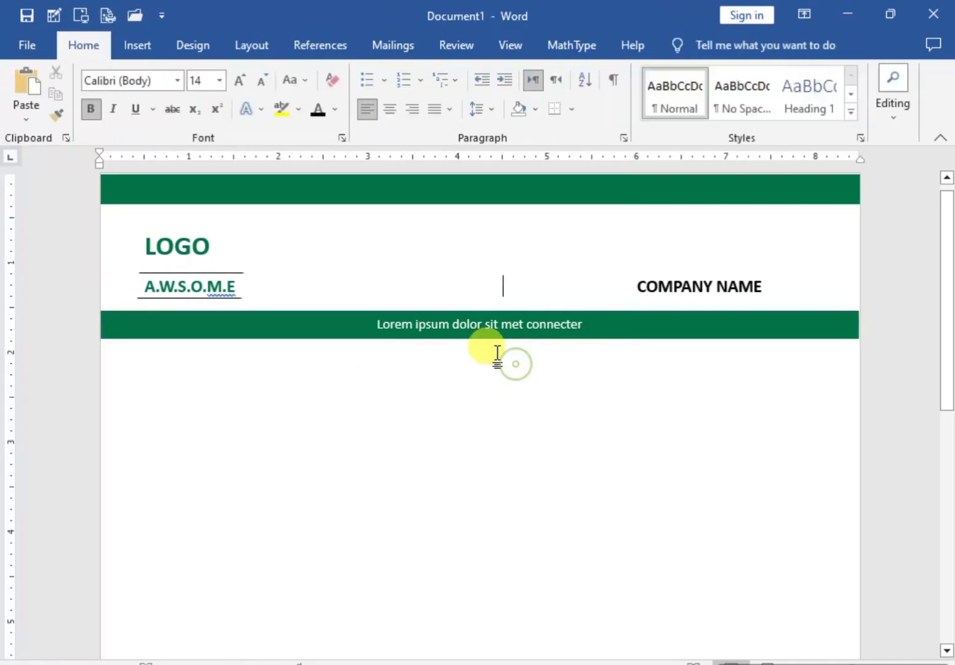
Step: Enter two lines reading LOREM IPSUM, one under the other, below the green bar towards the page's right side
double_click(676, 378)
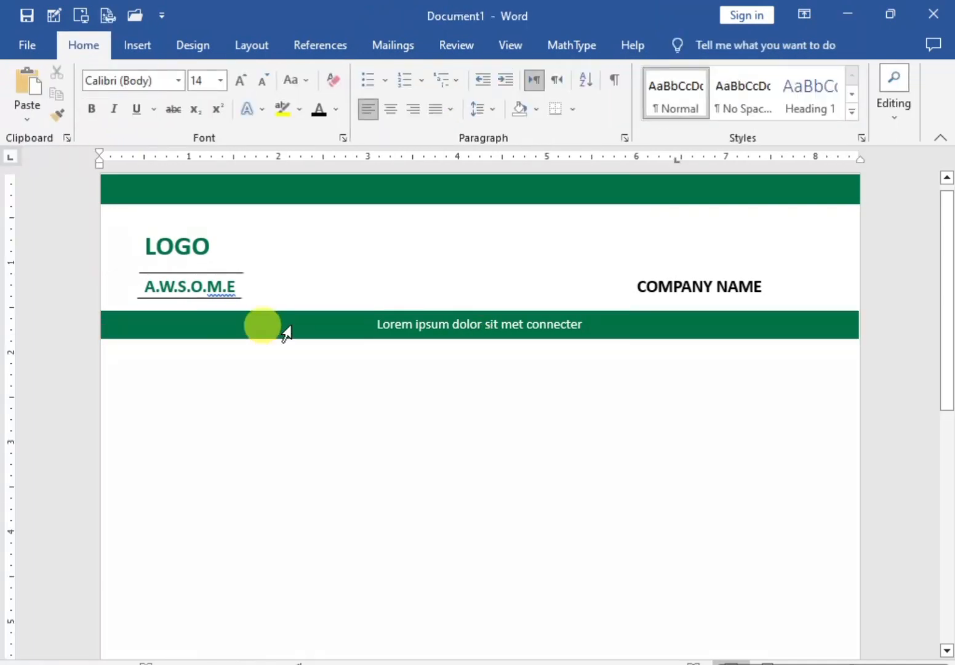
type("Lo")
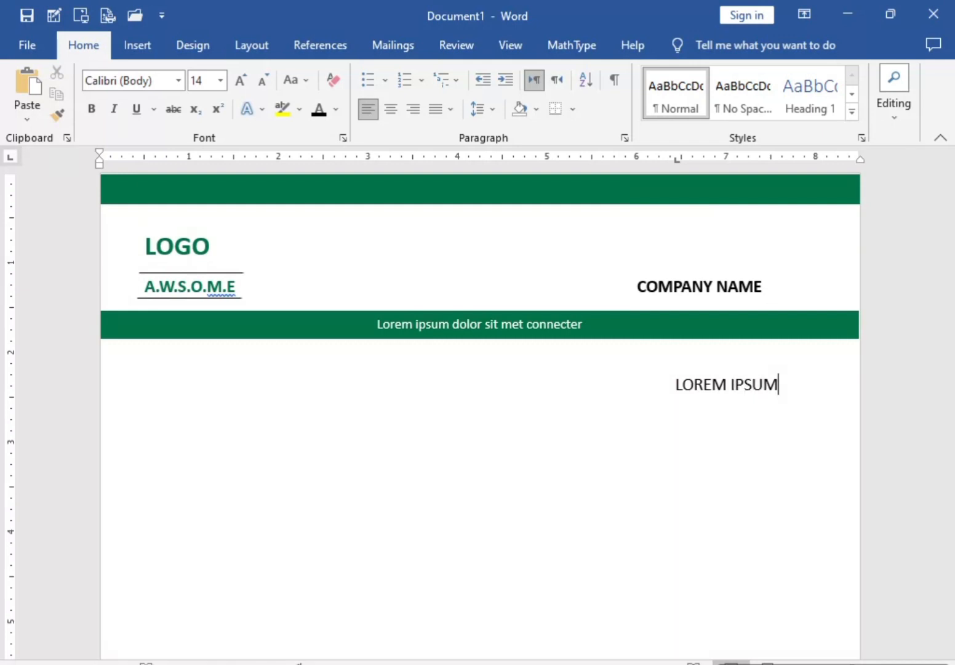
key("Return")
key("Tab")
key("Tab")
type("Lore")
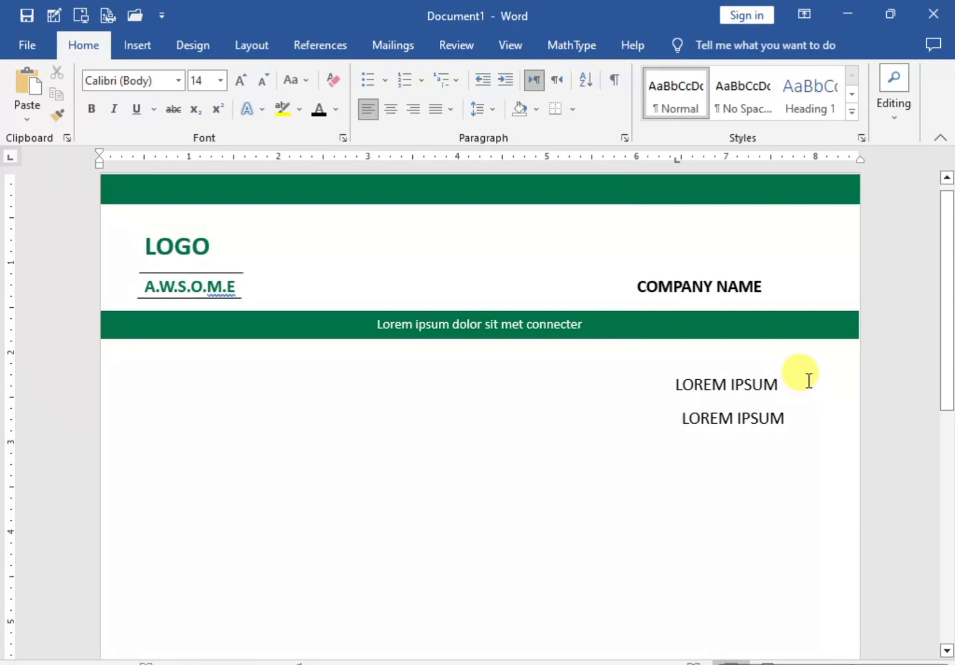
Step: Make the first LOREM IPSUM line bold and set the second one to 12 pt green text
left_click_drag(808, 380, 368, 321)
left_click(92, 110)
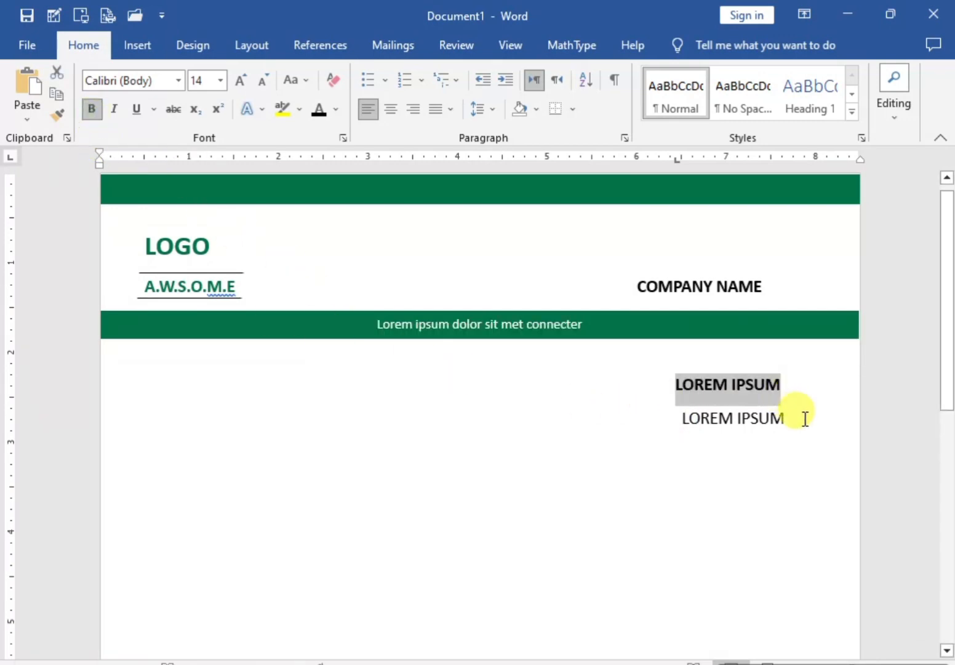
left_click_drag(800, 416, 689, 422)
left_click(263, 81)
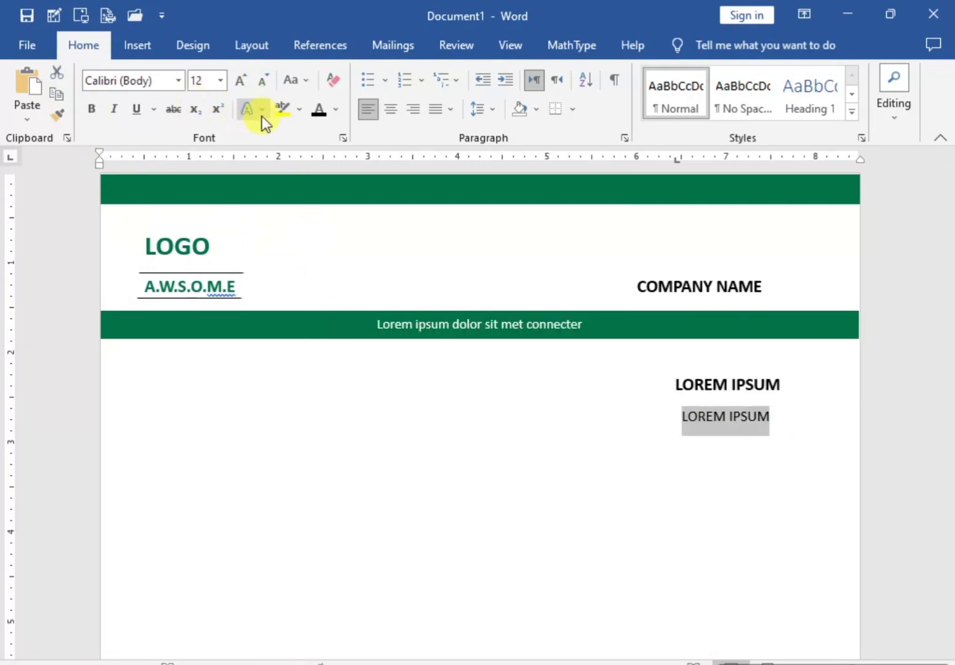
left_click(342, 107)
left_click(390, 275)
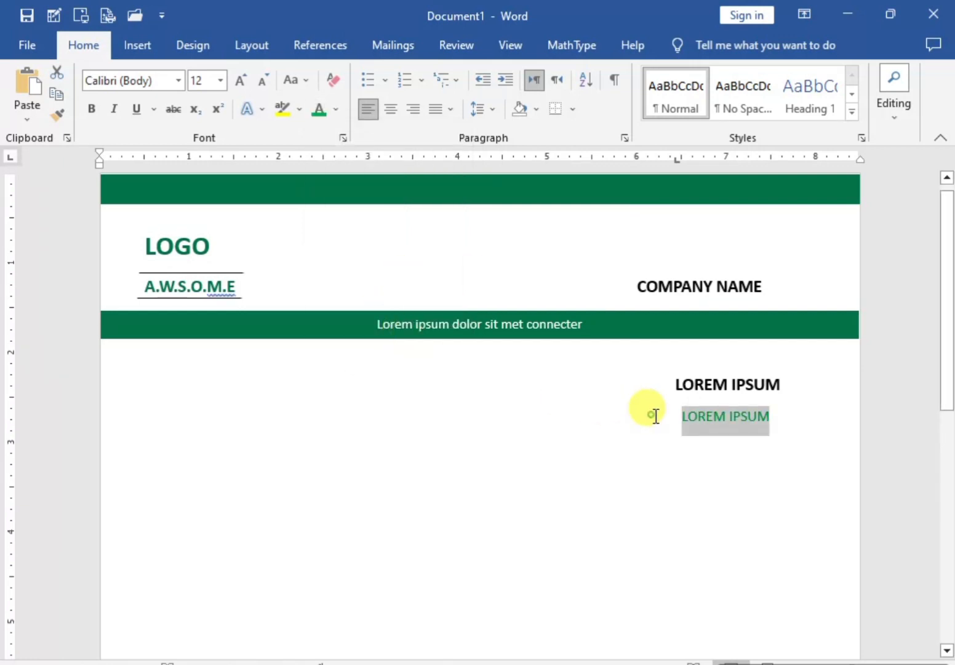
left_click(794, 426)
Step: Draw a Flowchart: Manual Input shape about 1.3 inches tall across the full page width near the bottom of the page
scroll(555, 395, "down", 4)
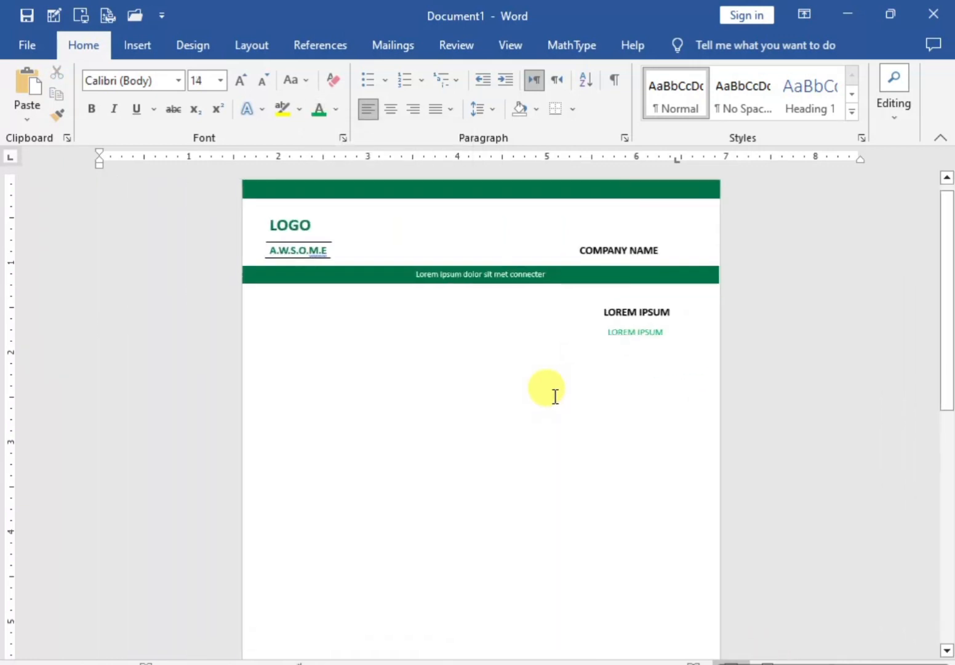
scroll(554, 395, "down", 1)
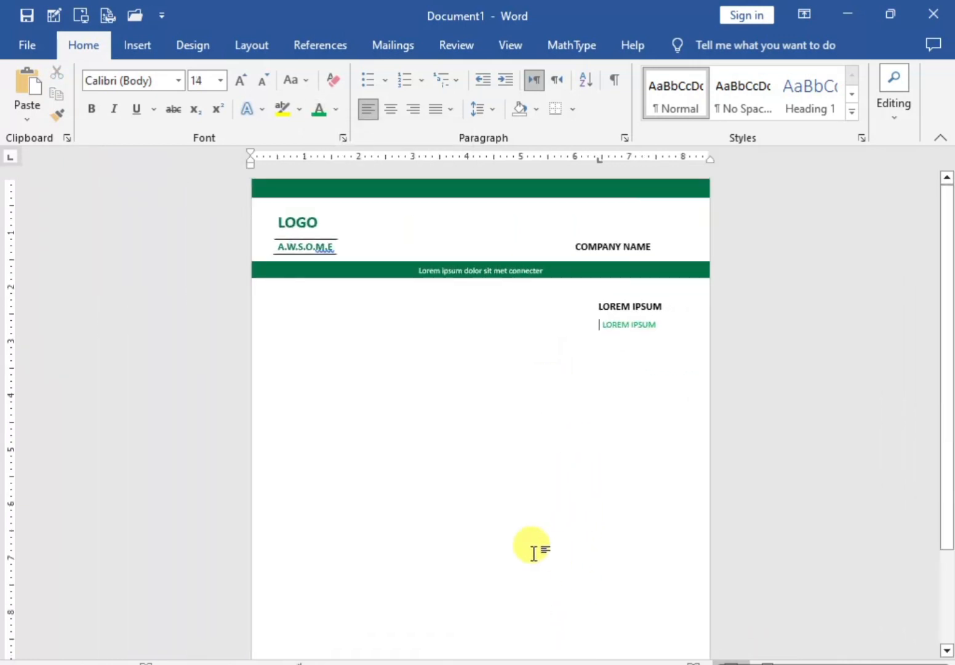
scroll(511, 554, "down", 3)
double_click(303, 591)
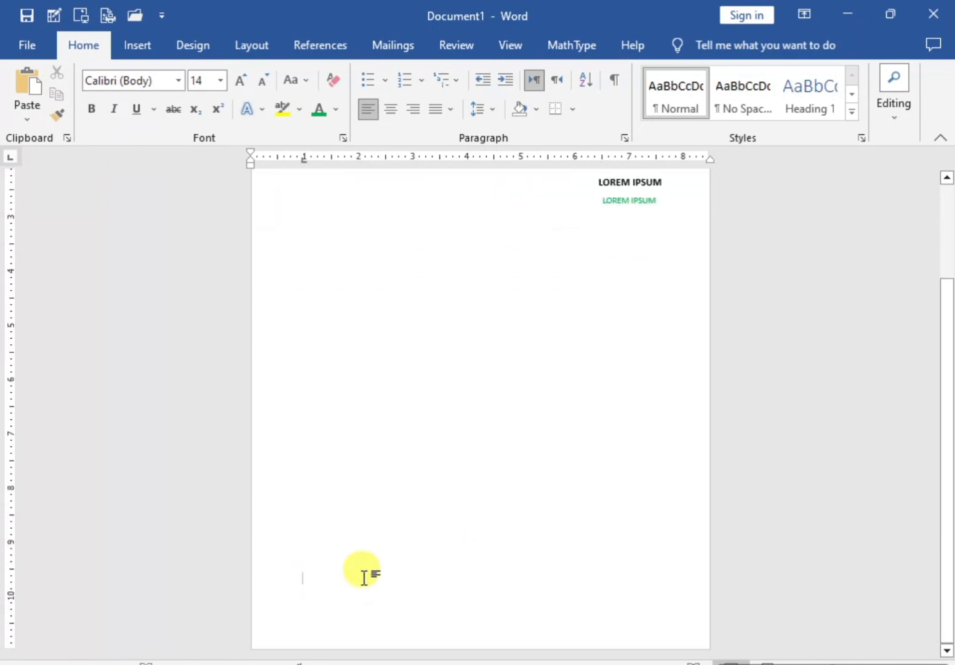
scroll(317, 492, "up", 3)
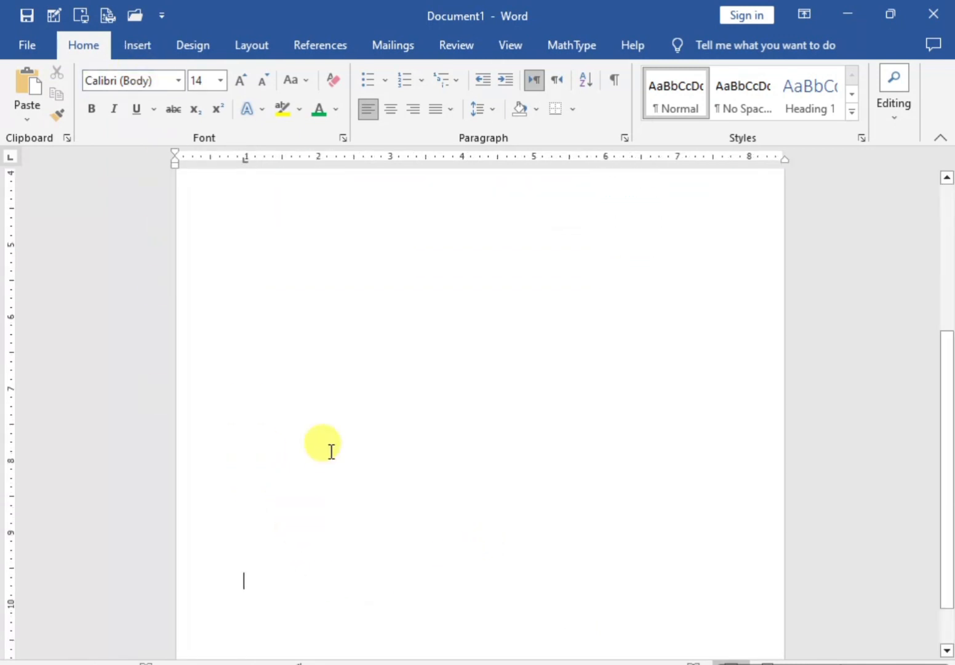
scroll(314, 541, "up", 1)
left_click(135, 54)
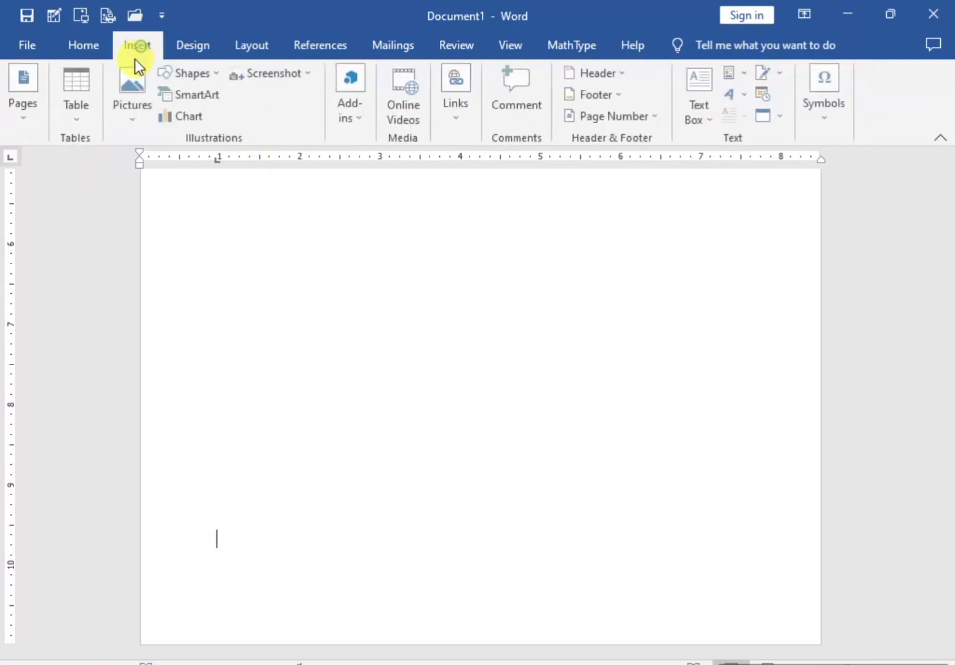
left_click(224, 72)
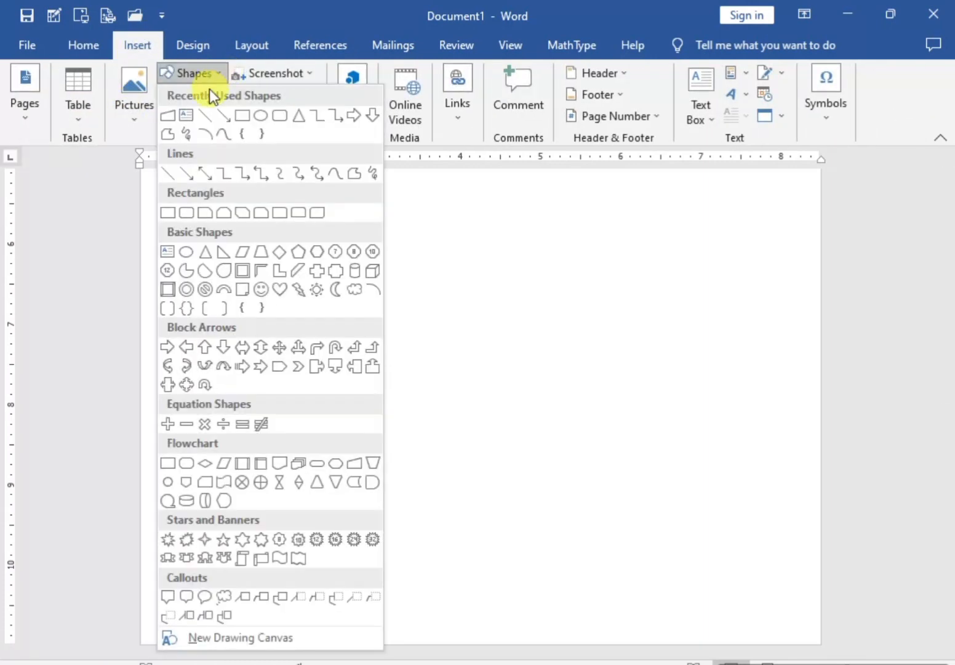
left_click(175, 116)
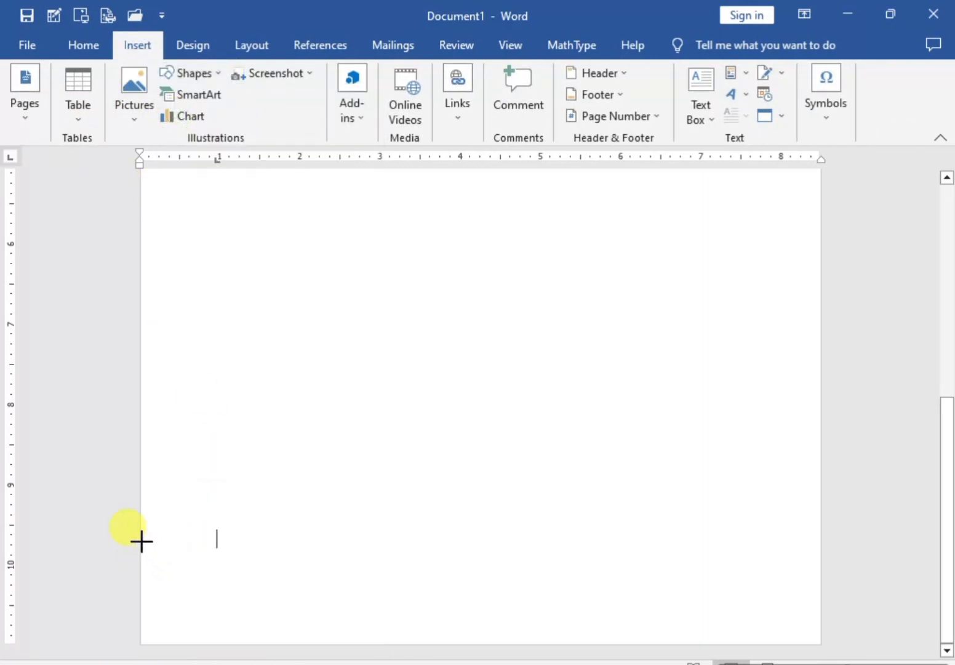
left_click(213, 72)
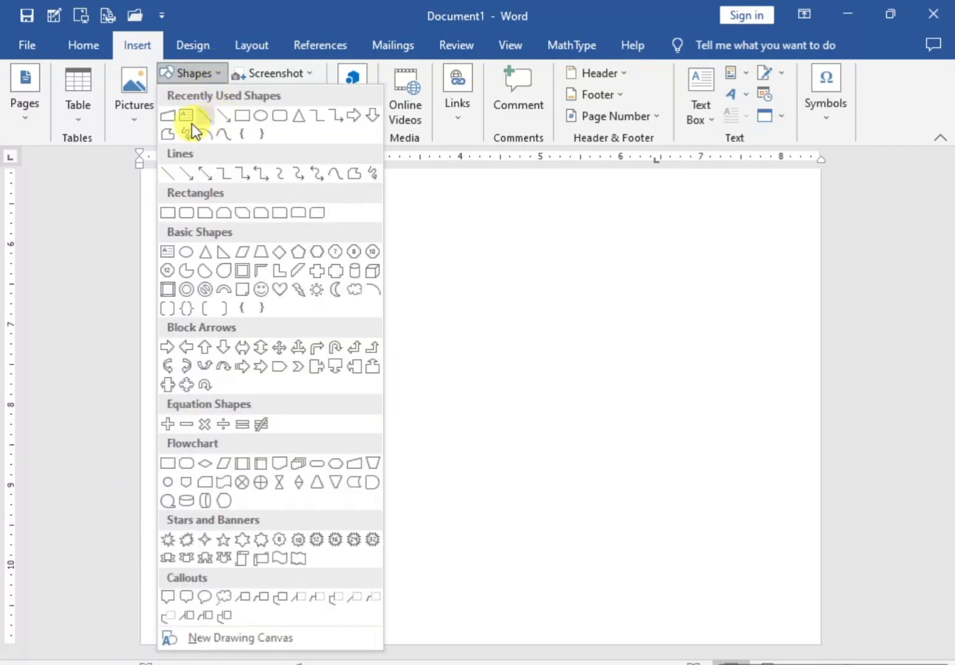
left_click(168, 115)
left_click_drag(141, 505, 819, 610)
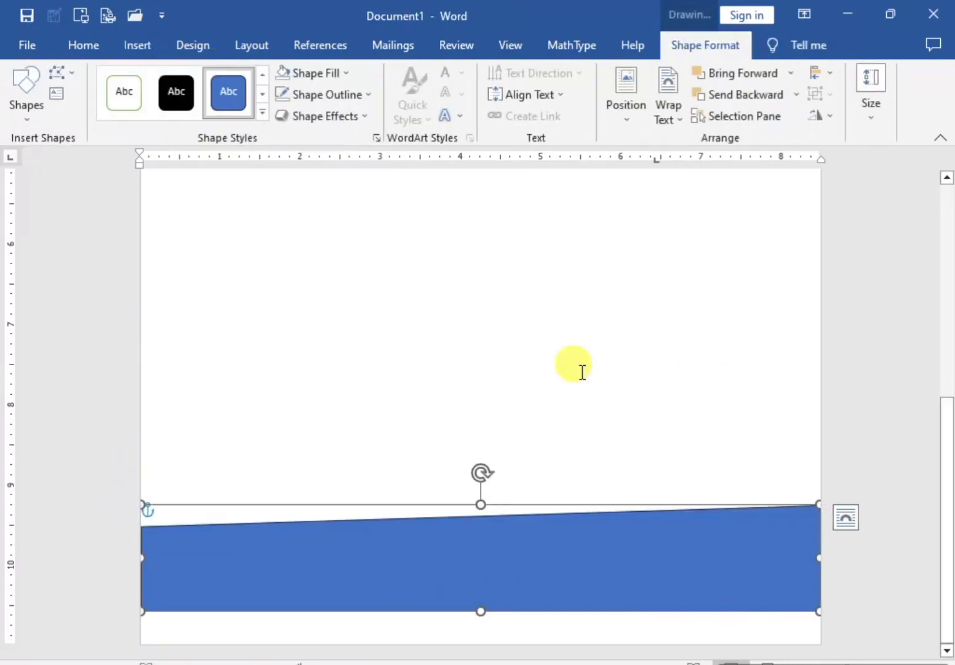
Step: Flip the bottom shape horizontally and lower its upper-right corner point slightly to steepen the slope
left_click(837, 118)
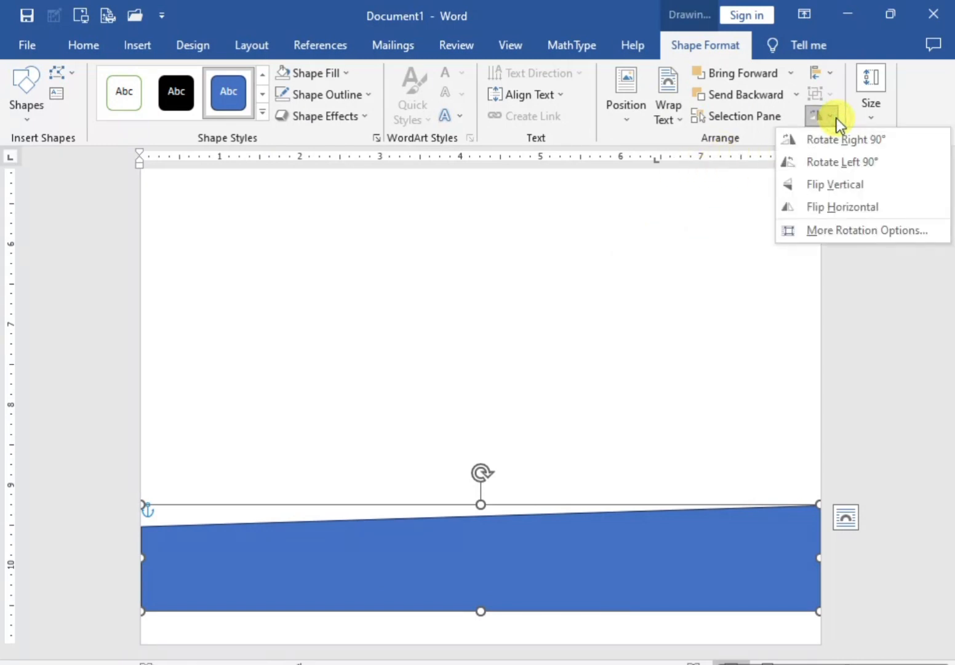
left_click(837, 205)
left_click(72, 75)
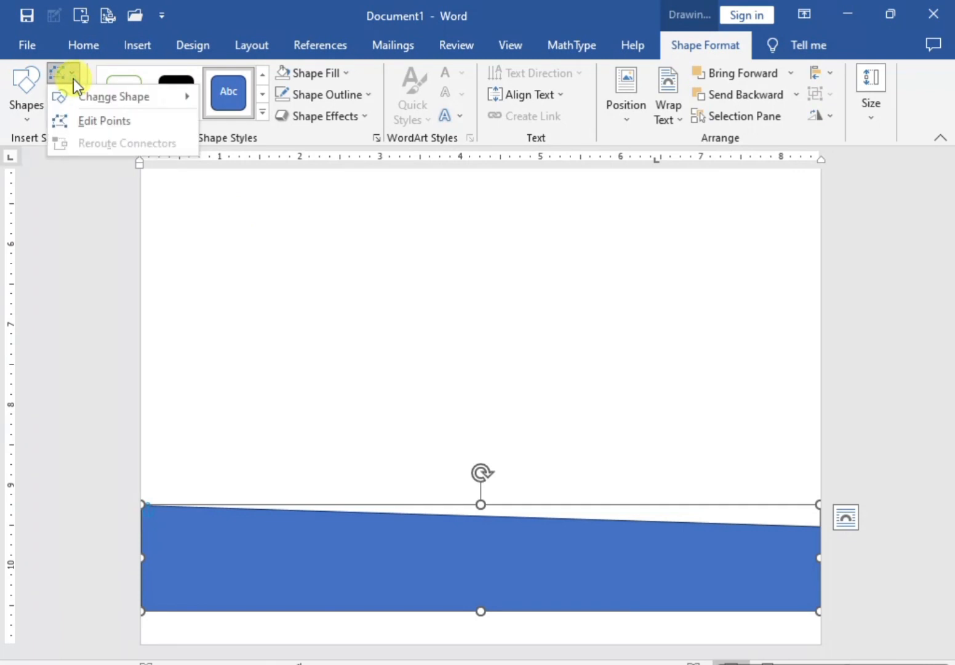
left_click(107, 120)
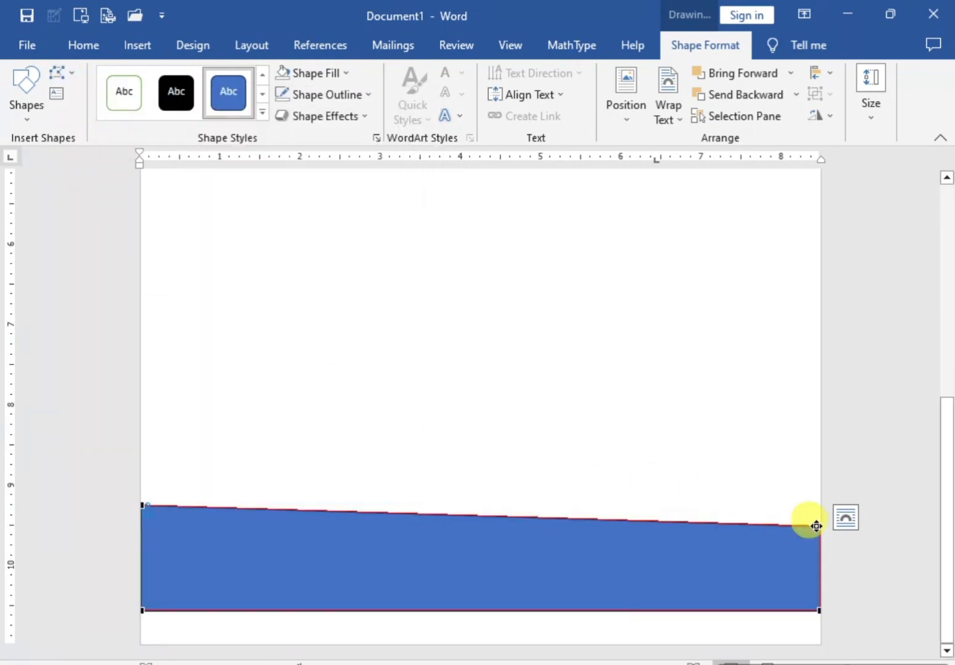
left_click_drag(821, 525, 820, 541)
left_click(394, 550)
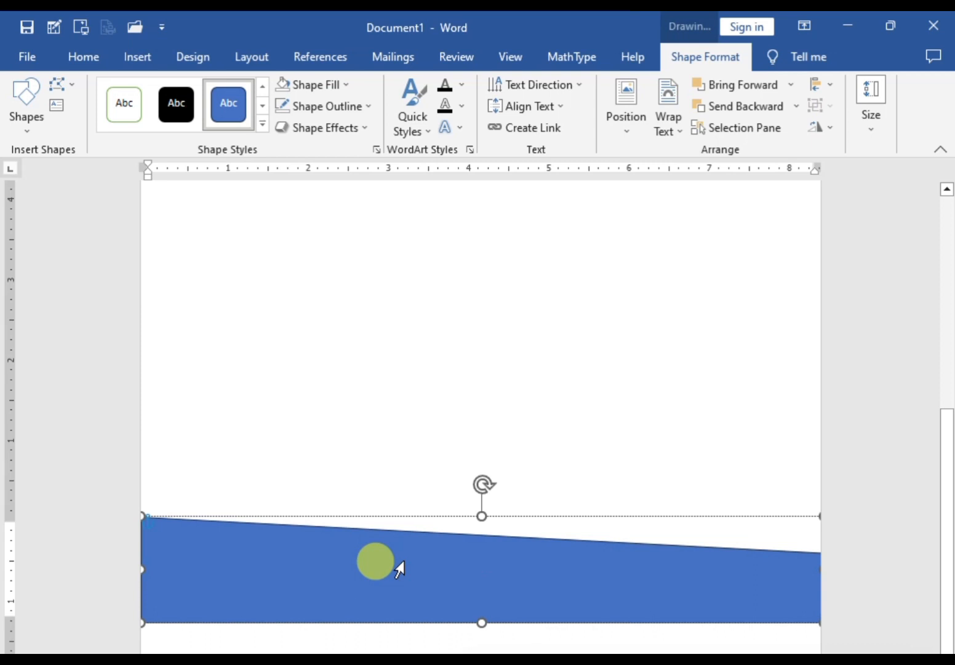
Step: Lower the shape's upper-right corner point further and bend its top edge downward into a curve from that corner
left_click(75, 87)
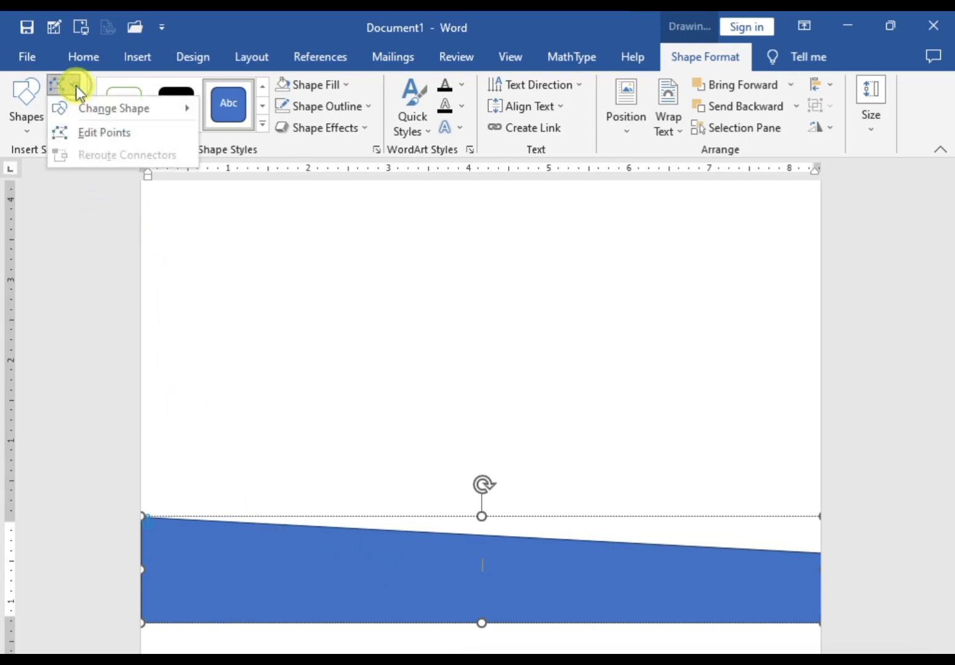
left_click(93, 132)
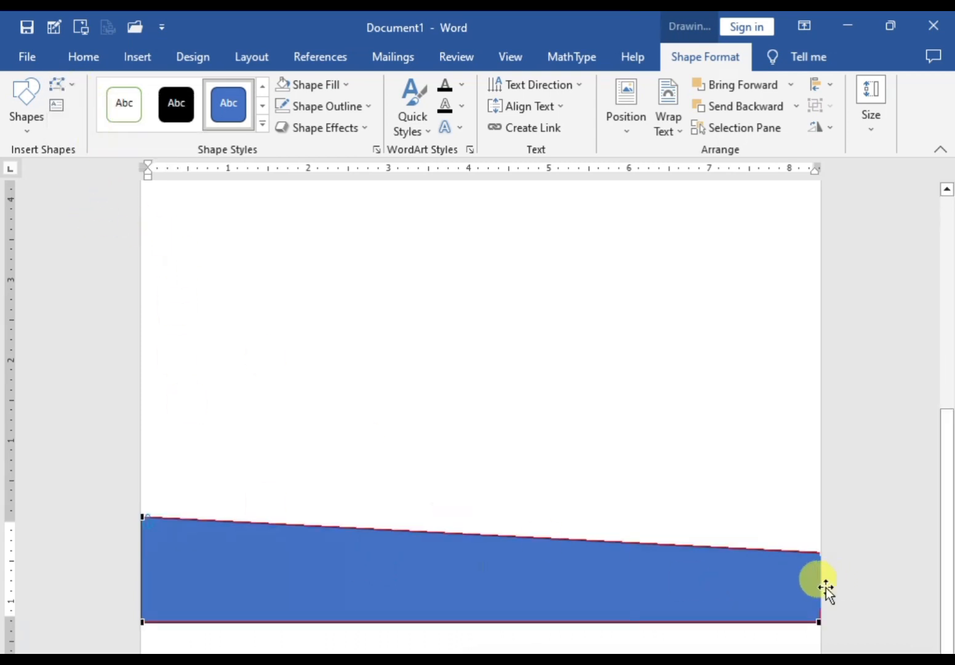
left_click_drag(820, 550, 819, 563)
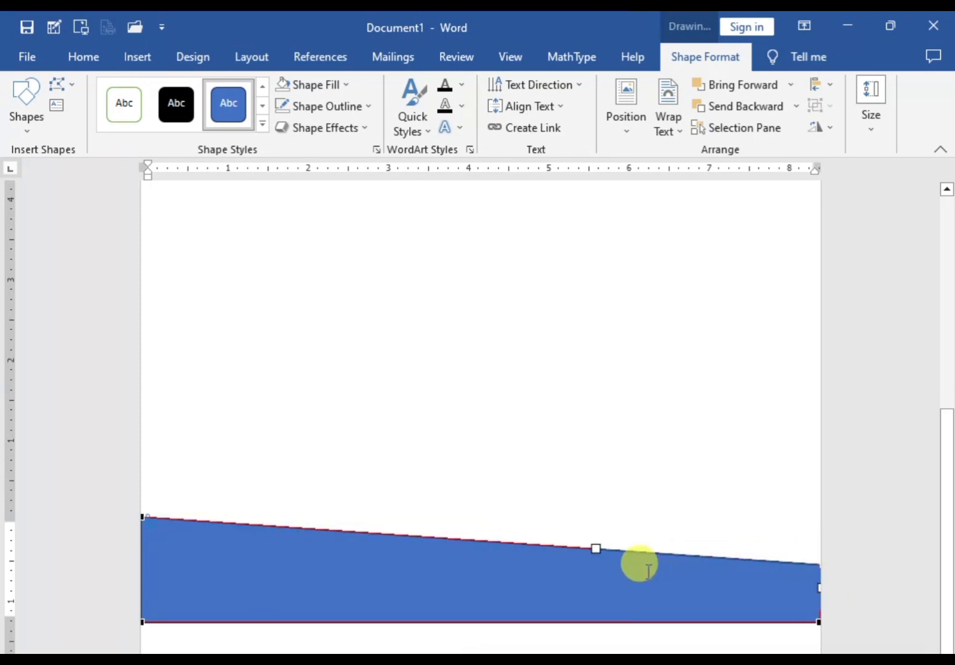
left_click_drag(593, 549, 583, 589)
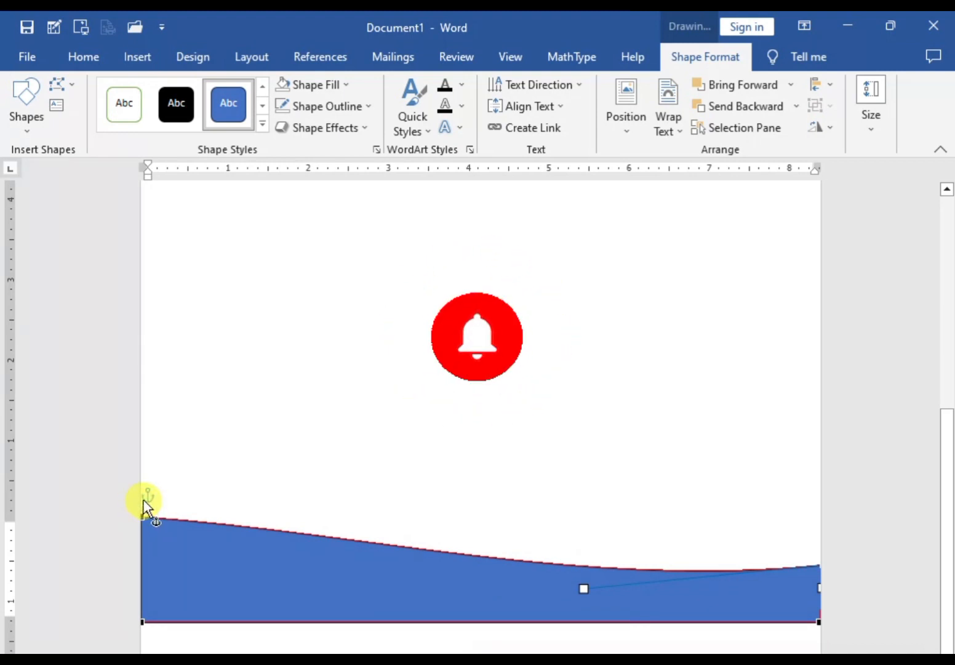
Step: Raise the shape's upper-left corner point and bend the top edge from there into a smooth concave curve
left_click_drag(142, 518, 142, 497)
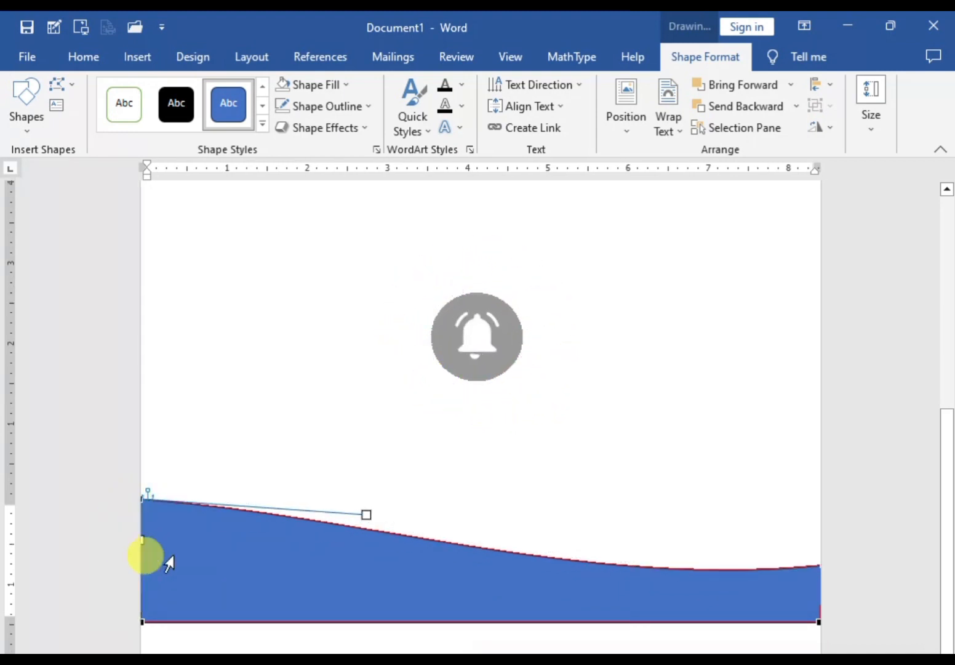
left_click_drag(365, 517, 292, 533)
left_click_drag(259, 531, 193, 545)
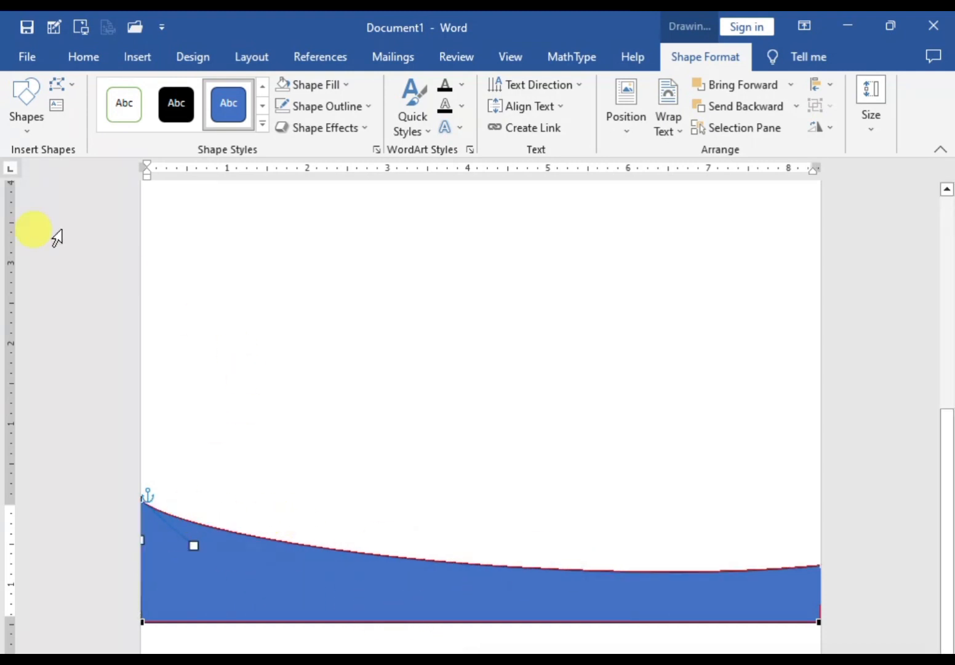
left_click(255, 290)
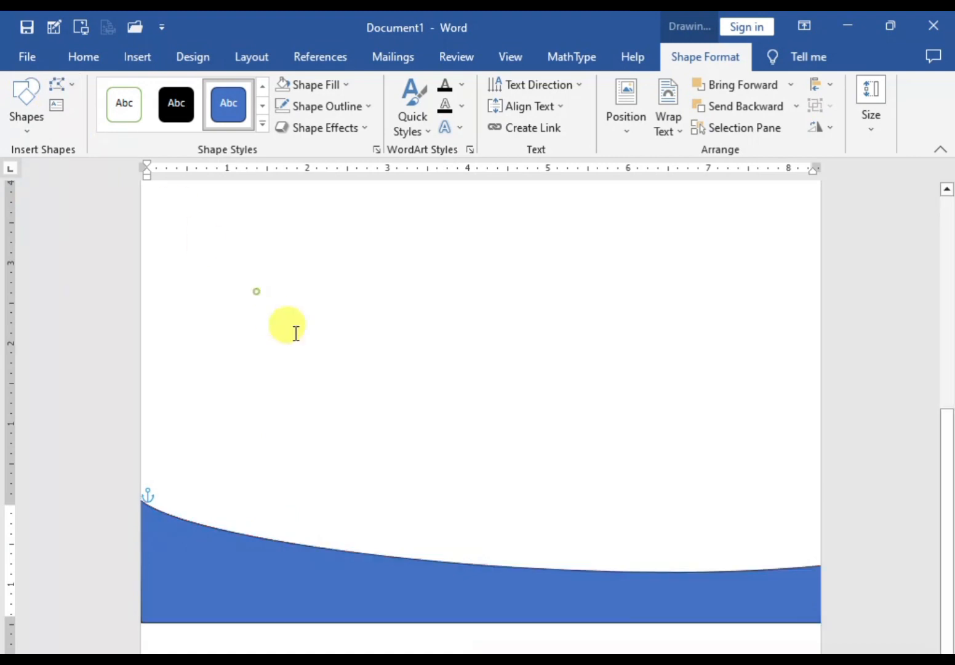
Step: Duplicate the curved bottom shape and place the copy slightly lower, overlapping the original
left_click(251, 554)
left_click(417, 498)
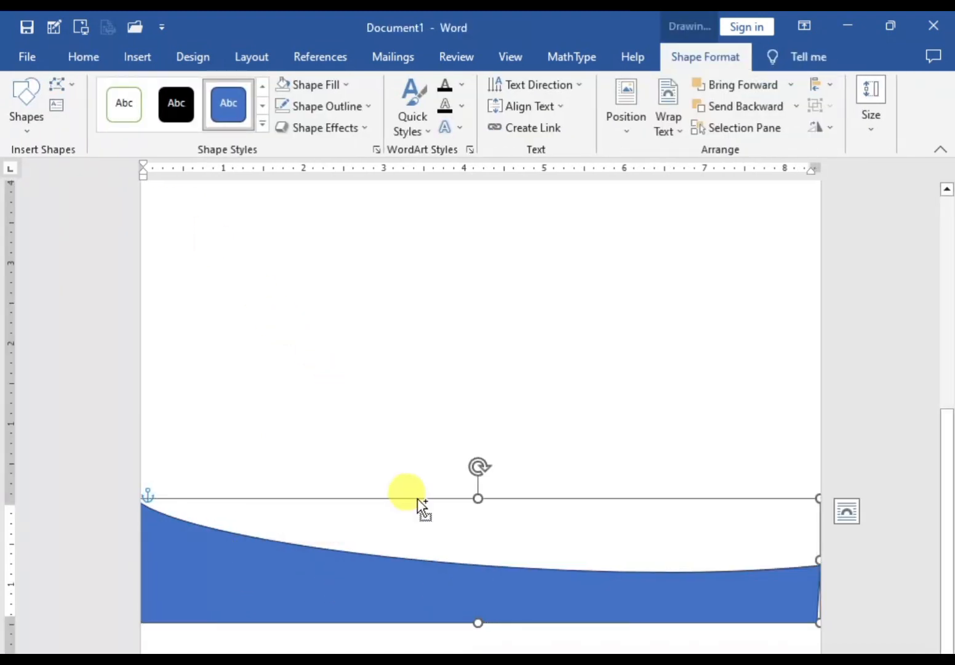
left_click_drag(417, 498, 416, 520)
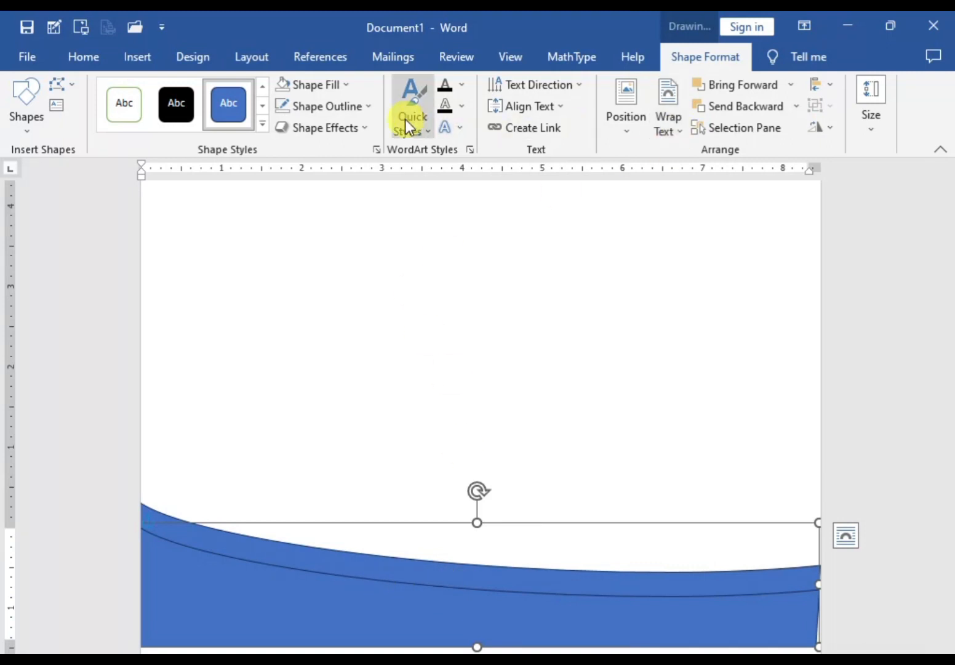
left_click(365, 107)
left_click(320, 311)
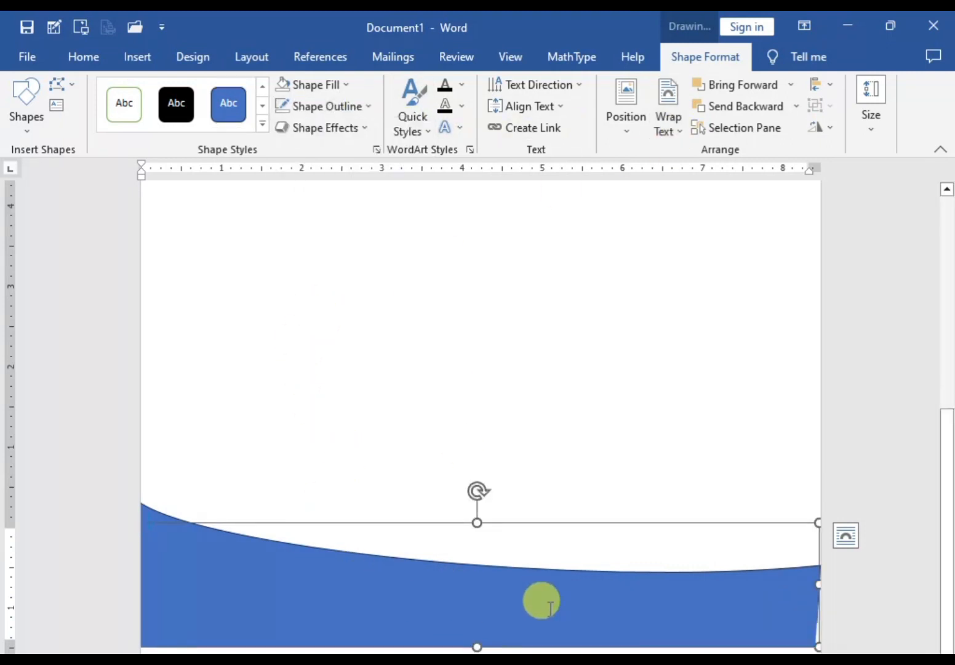
key("ctrl+z")
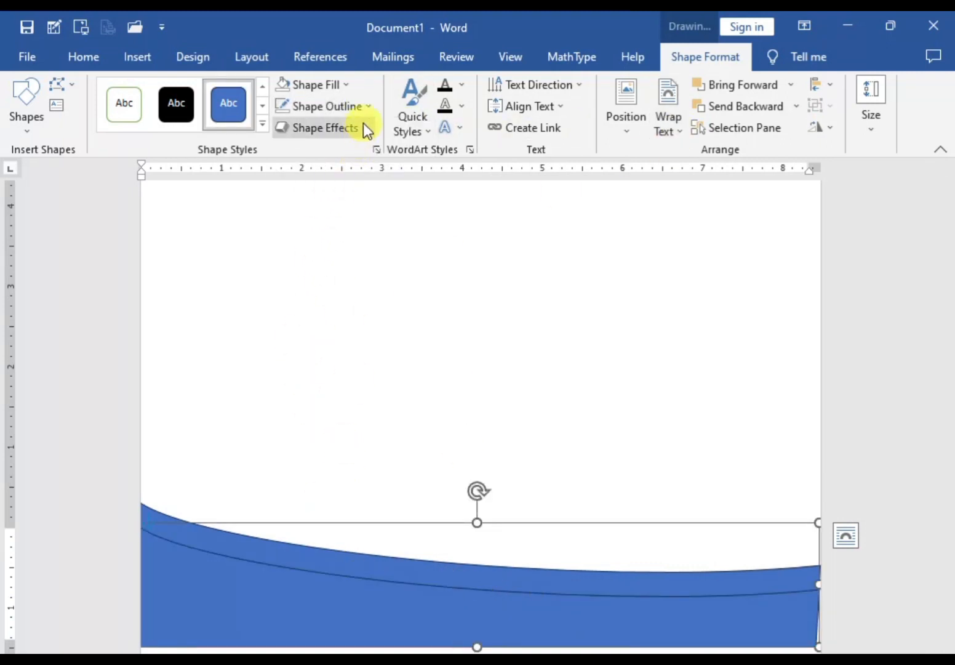
Step: Fill the lower, front curved footer shape with the standard Green colour and remove its outline
left_click(346, 84)
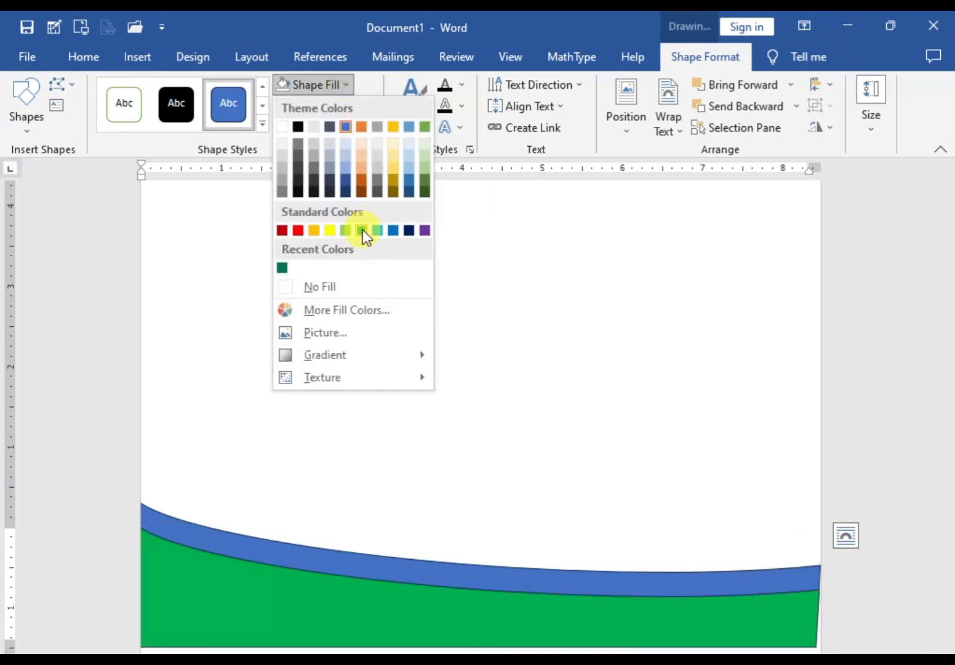
left_click(362, 229)
left_click(355, 110)
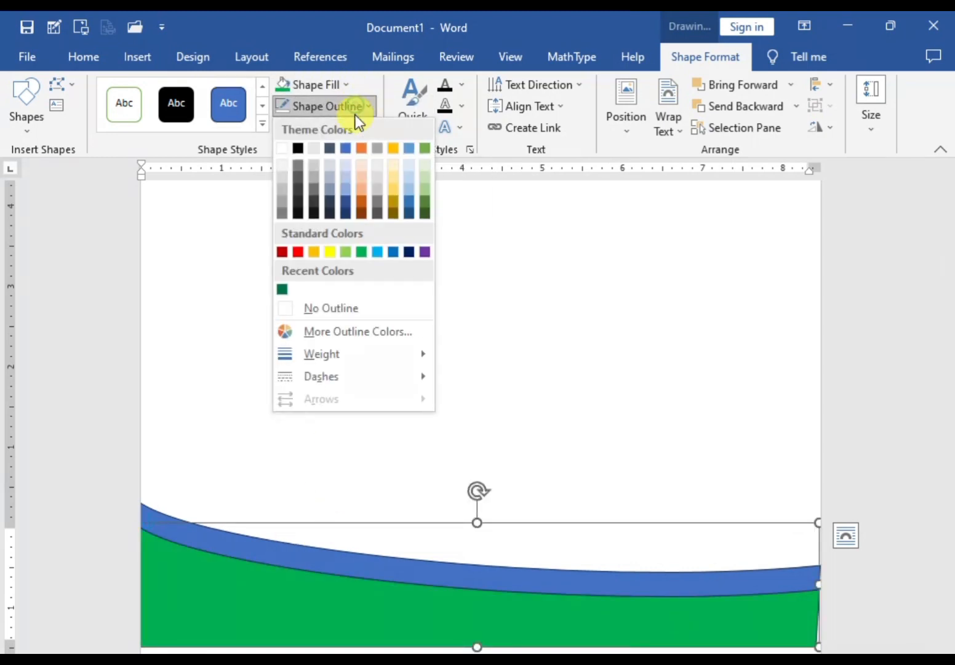
left_click(324, 311)
left_click(313, 566)
left_click(222, 450)
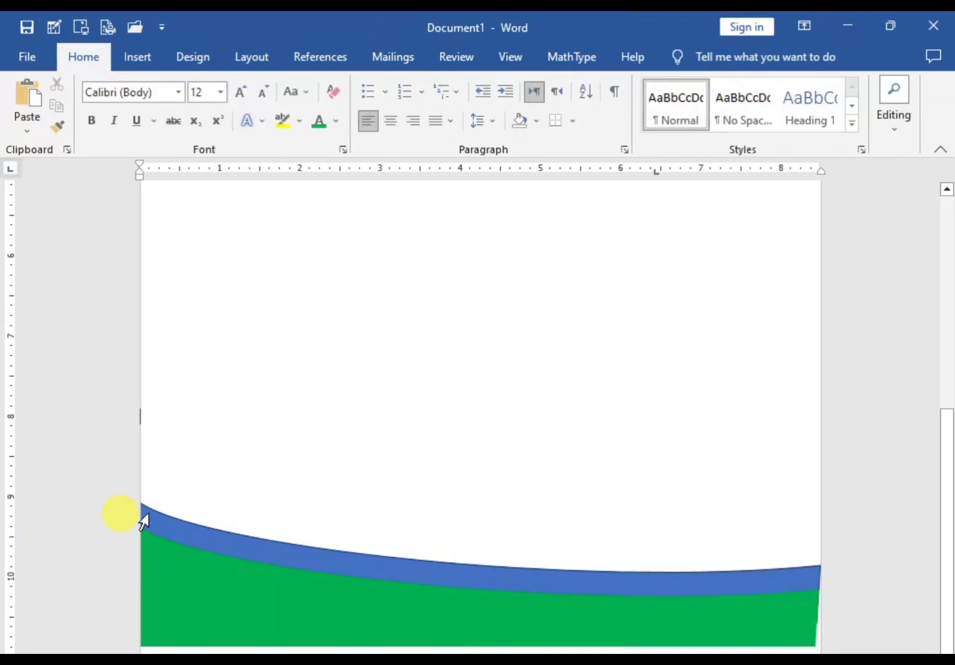
Step: Fill the upper, rear curved footer shape with the standard dark red colour and remove its outline
left_click(141, 518)
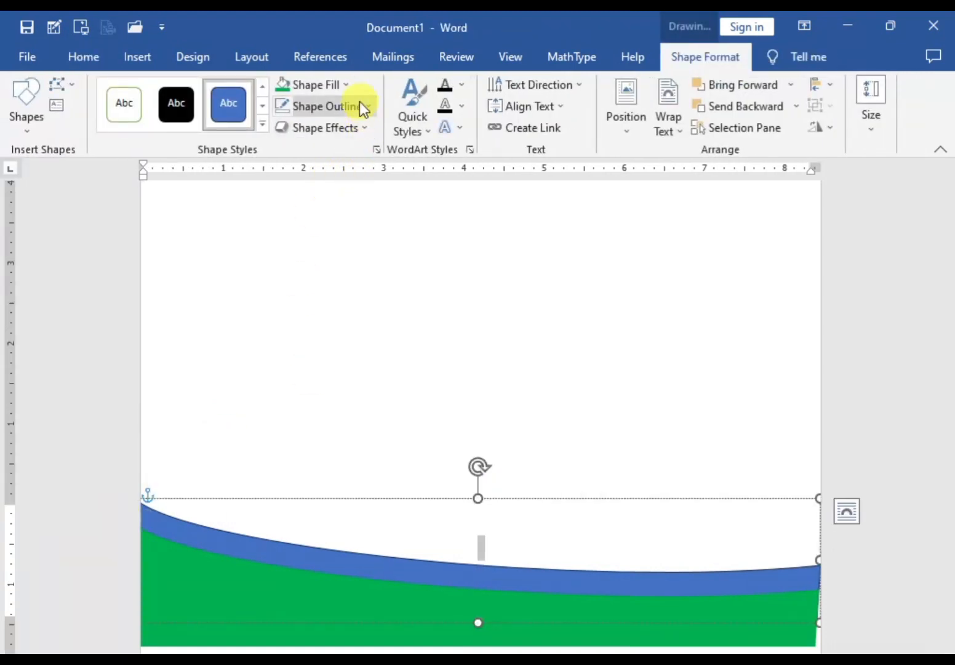
left_click(345, 87)
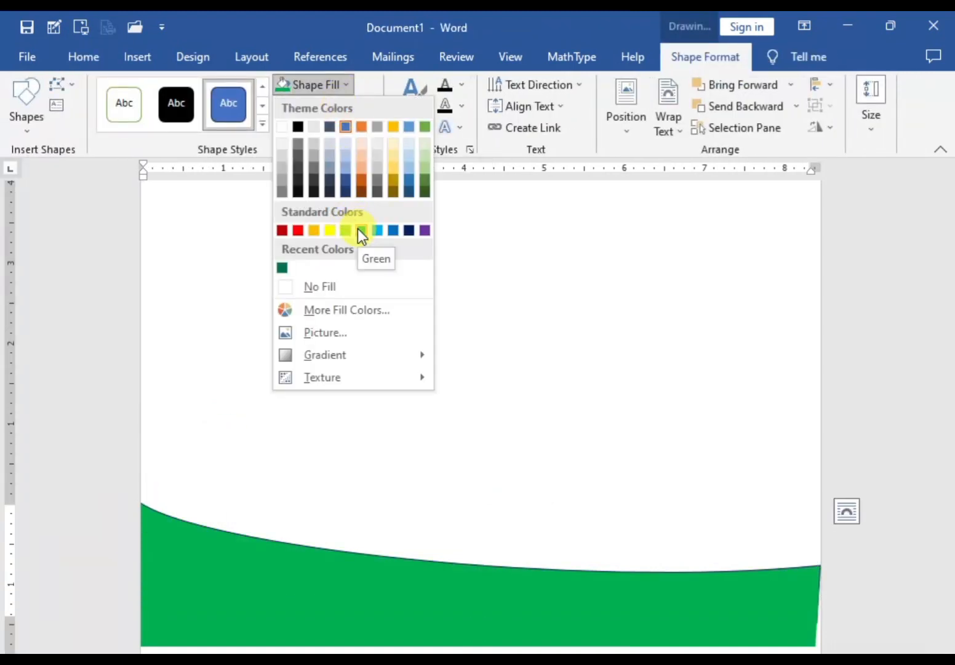
left_click(283, 230)
left_click(359, 110)
left_click(323, 307)
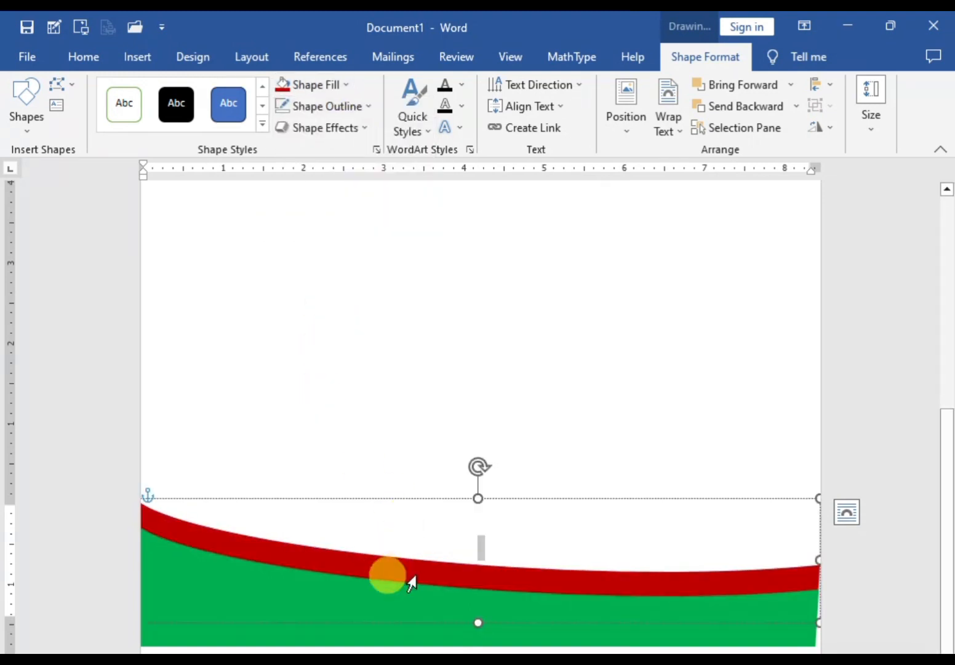
Step: Nudge the green footer shape slightly downward to cover the bottom of the page
left_click_drag(587, 599, 587, 624)
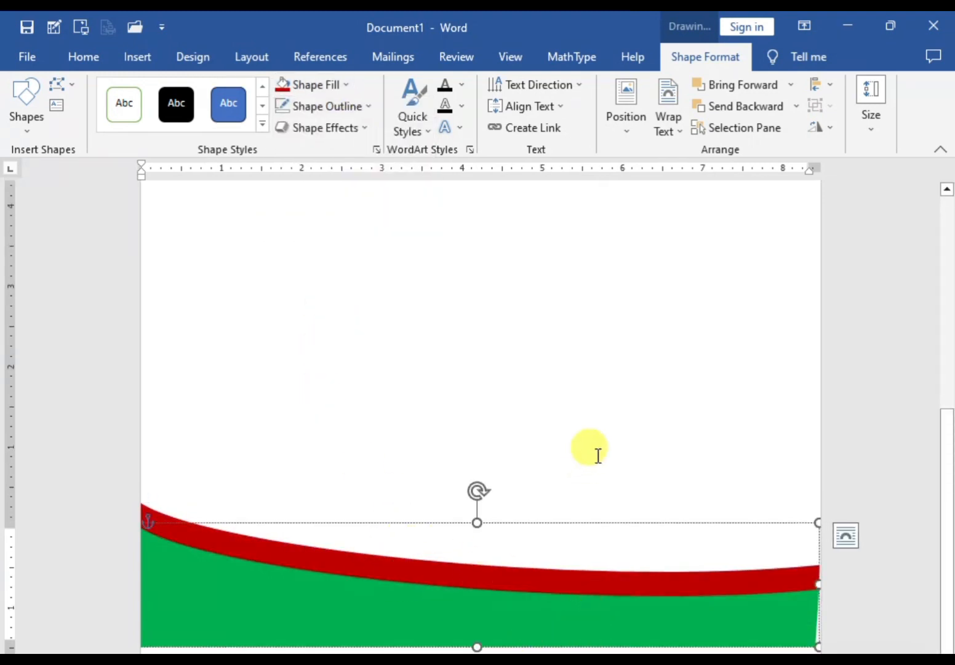
left_click(535, 523)
key("Down")
key("Down")
key("Down")
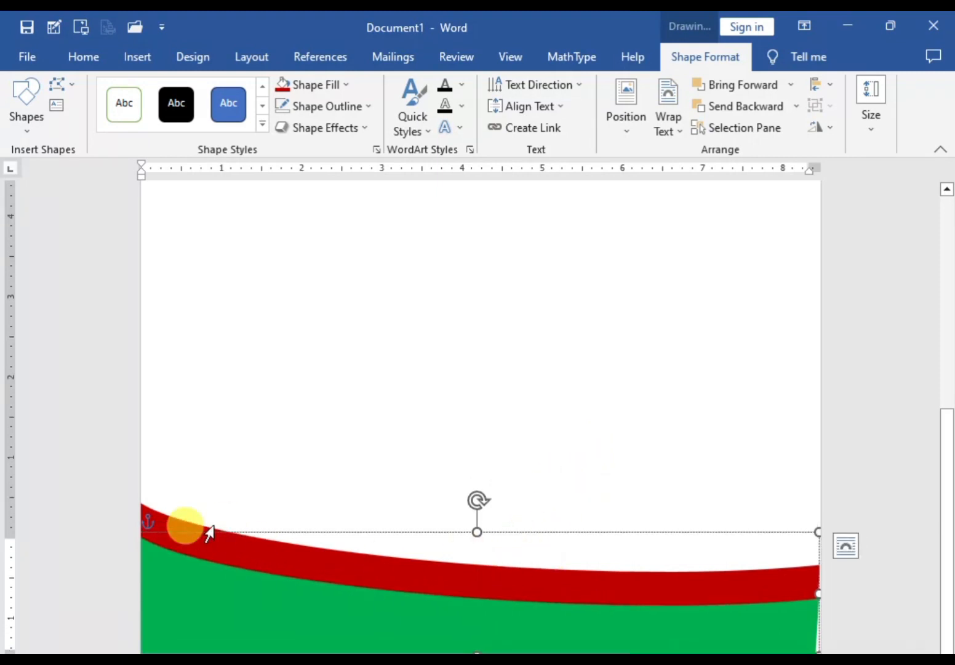
Step: Nudge the dark red footer shape slightly downward to narrow the red band above the green shape
left_click(165, 521)
left_click(643, 498)
key("Down")
key("Down")
key("Down")
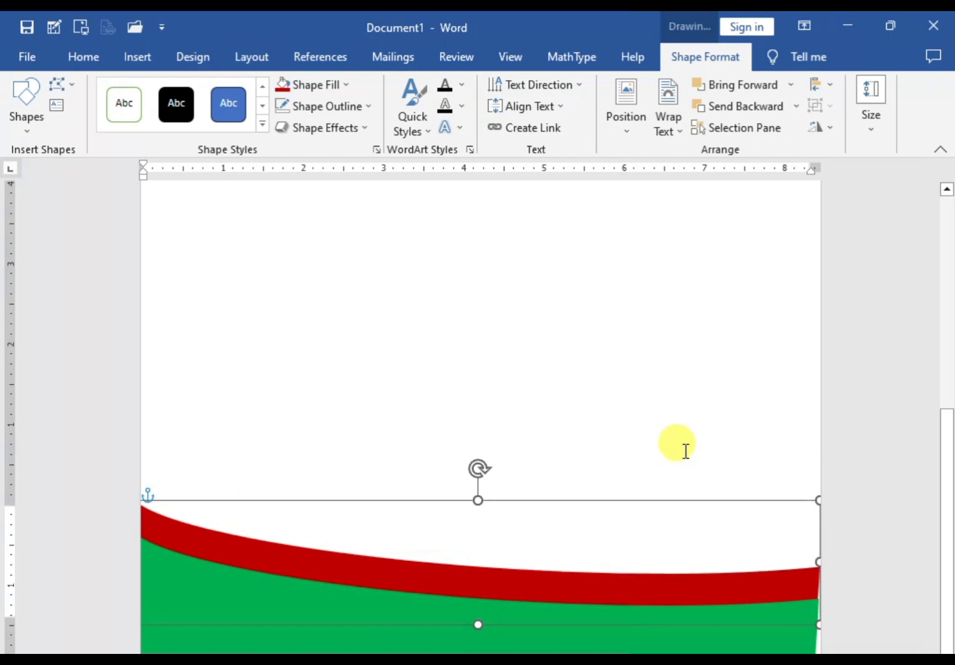
key("Down")
key("Down")
key("Down")
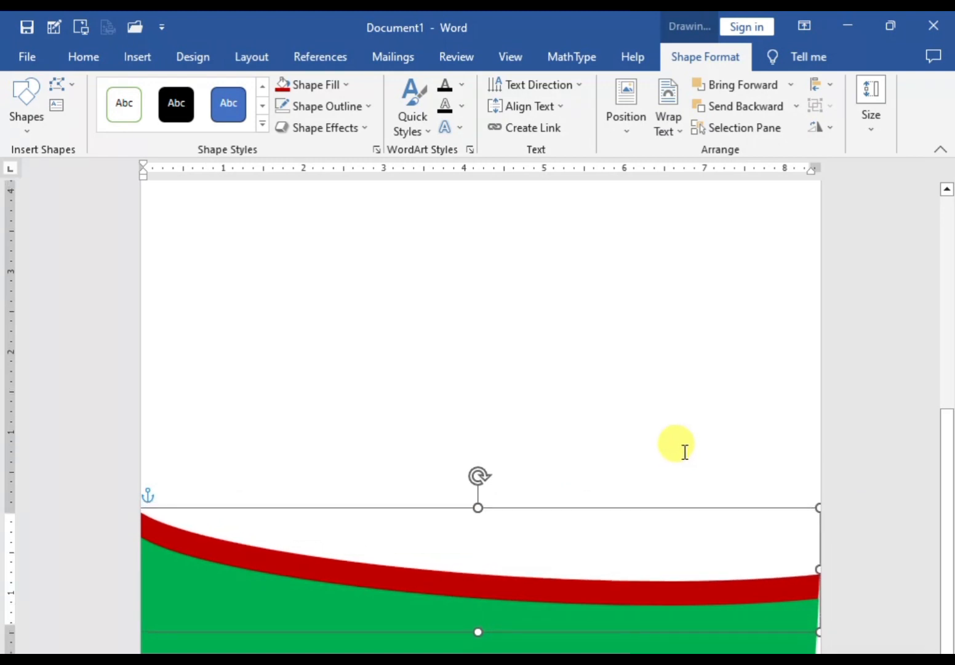
Step: Nudge the green footer shape to the right to close the gap at the page's right edge
left_click(810, 650)
key("Right")
key("Right")
key("Right")
key("Right")
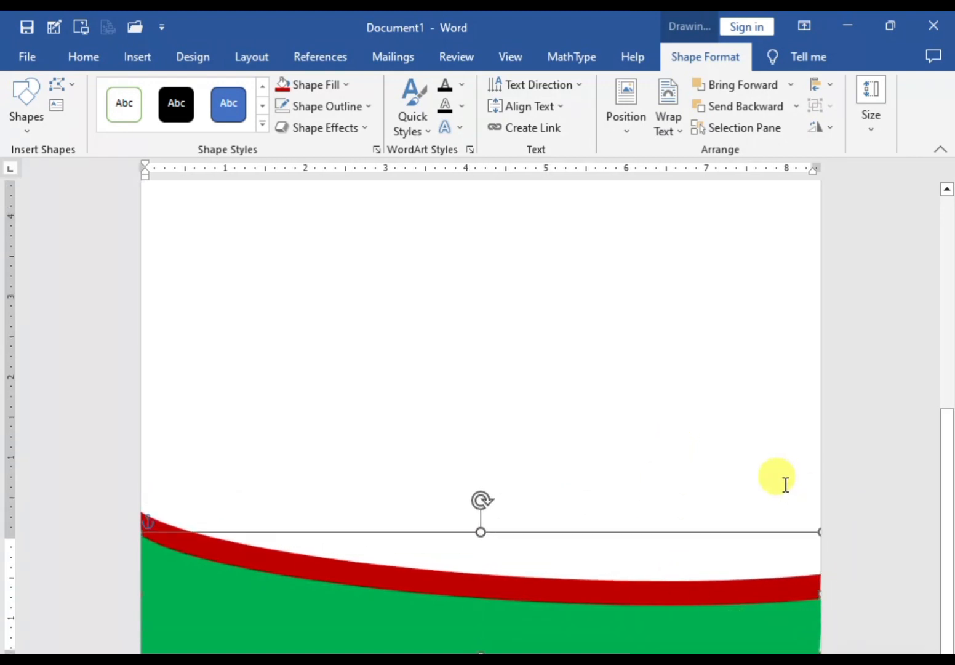
left_click(359, 402)
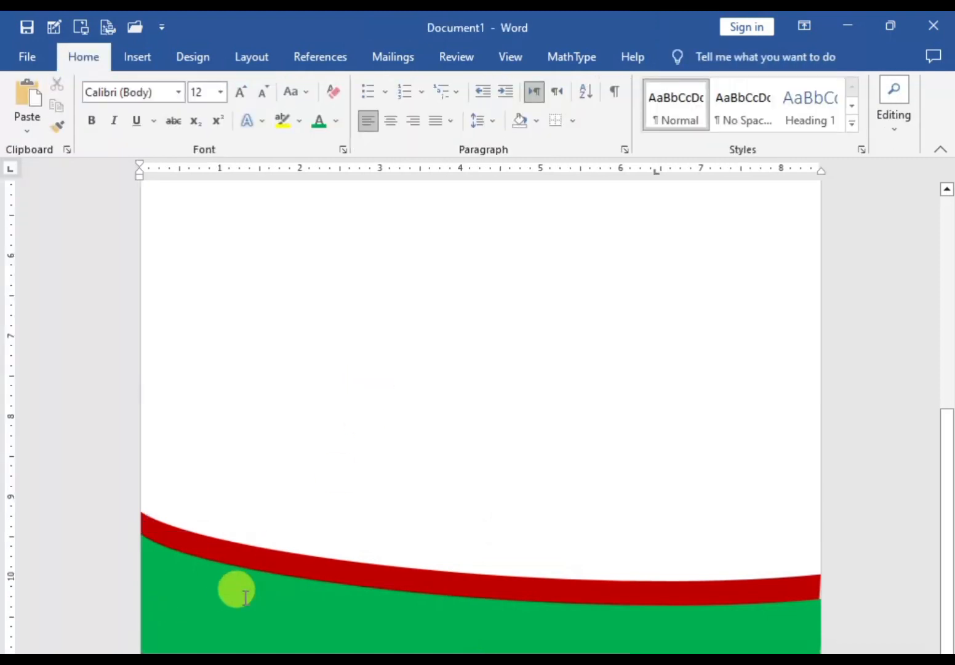
Step: Add a PHONE entry with a placeholder number and an EMAIL entry with a placeholder address on one lowered line in the green footer shape
left_click(245, 624)
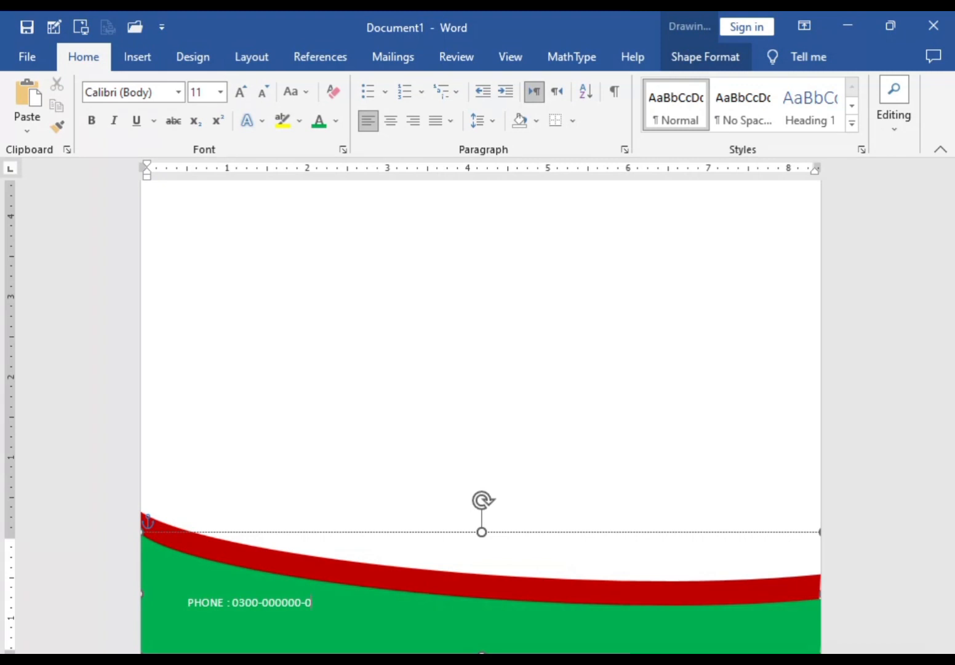
key("Return")
key("Return")
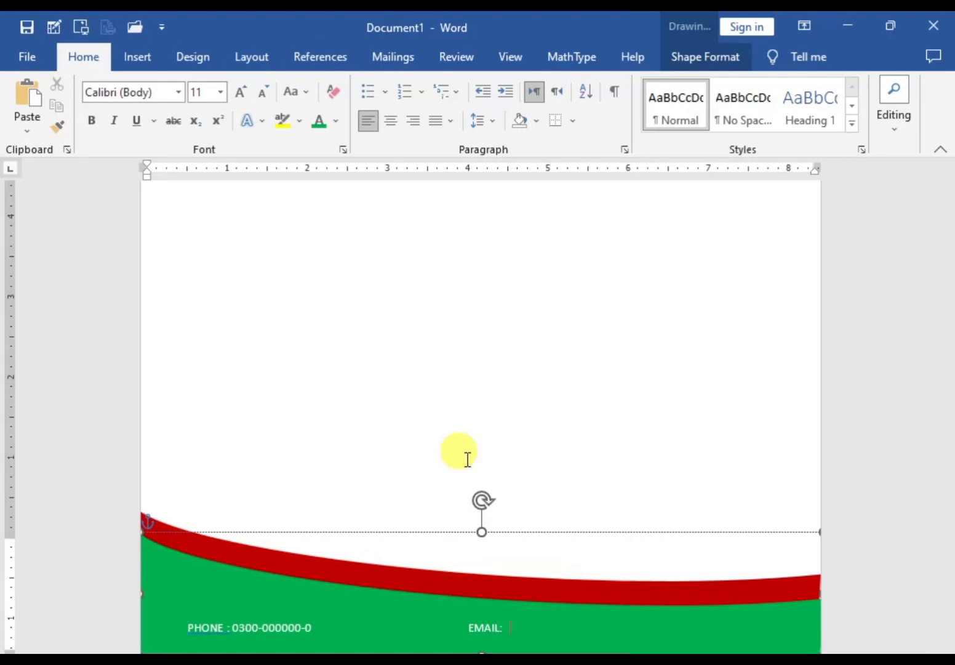
type("name")
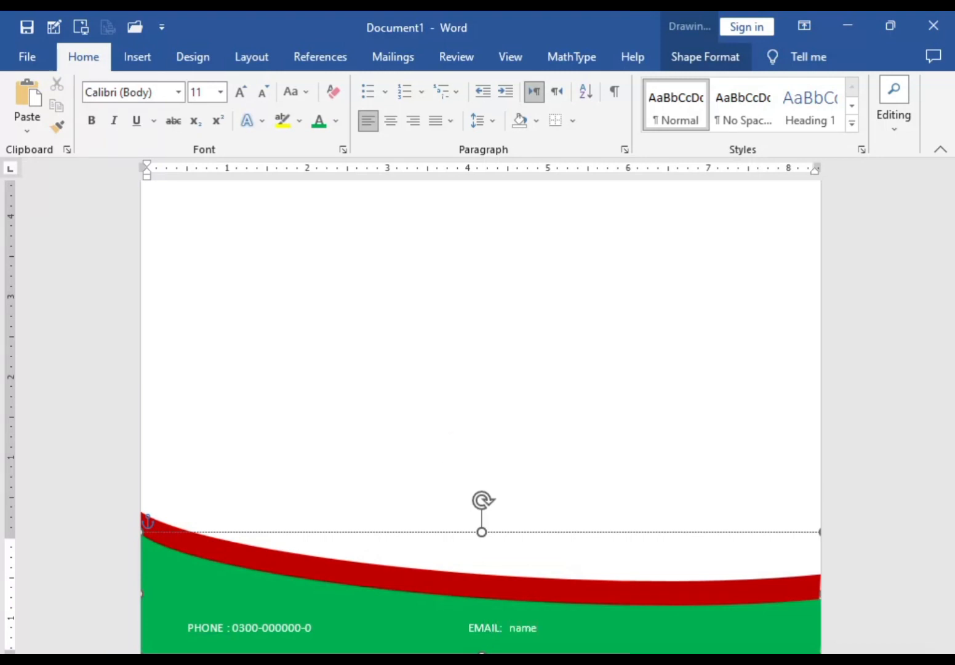
type("@gmail.com")
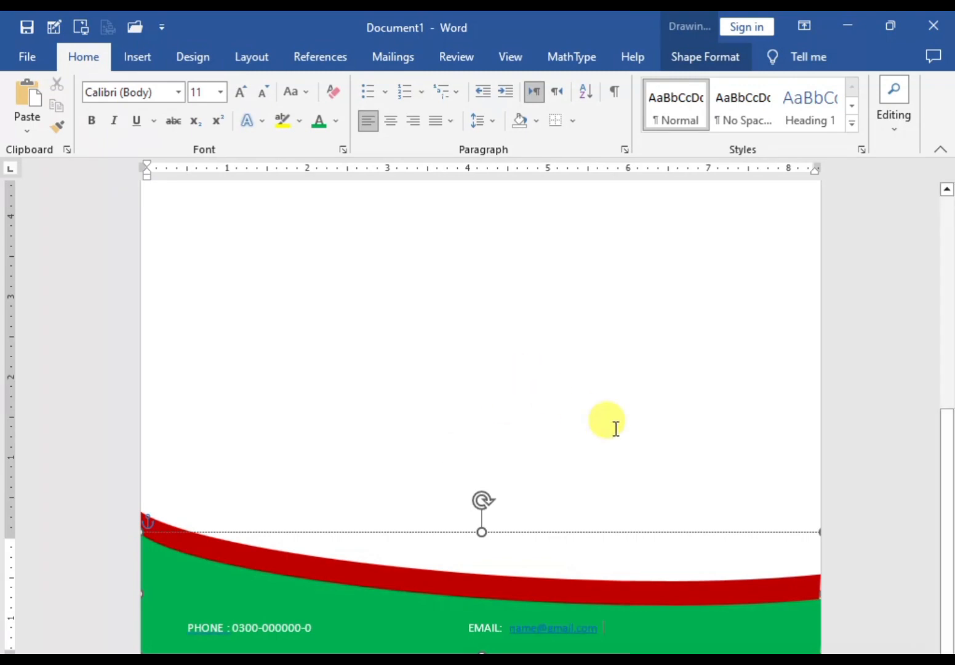
scroll(579, 426, "up", 10)
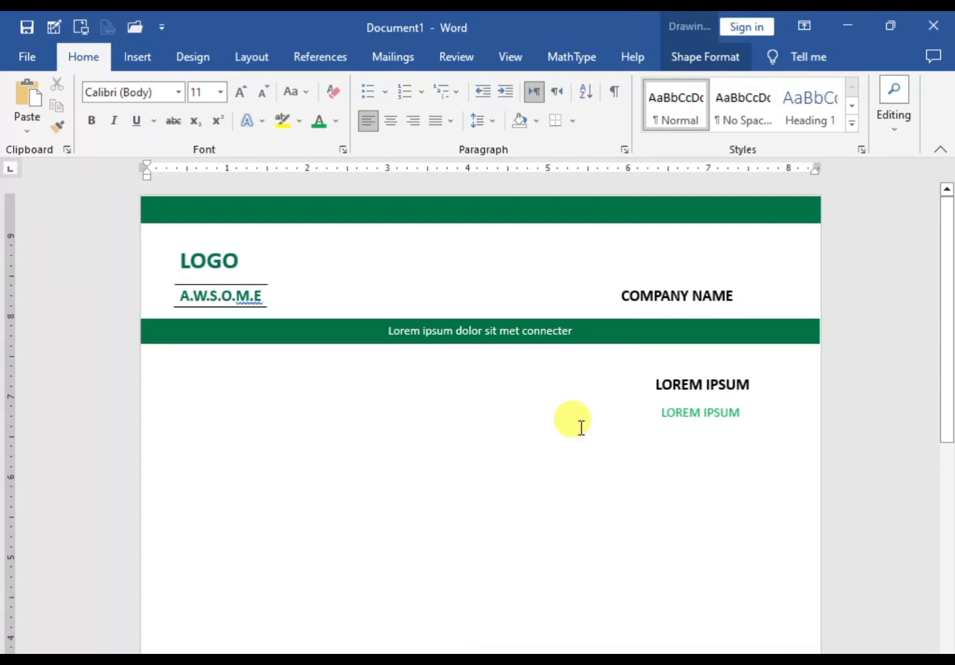
scroll(580, 426, "down", 5)
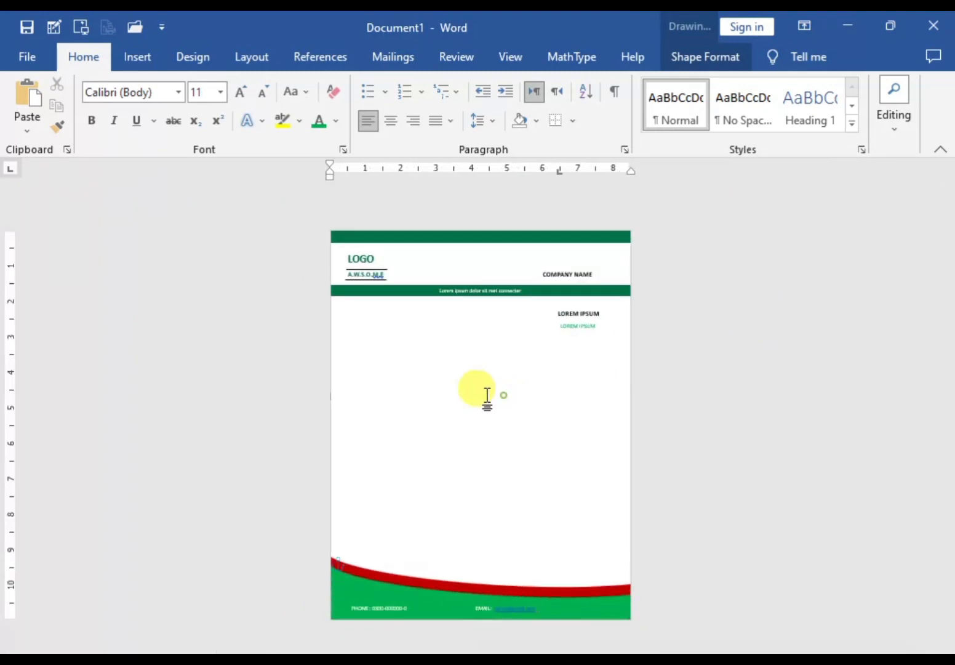
left_click(486, 397)
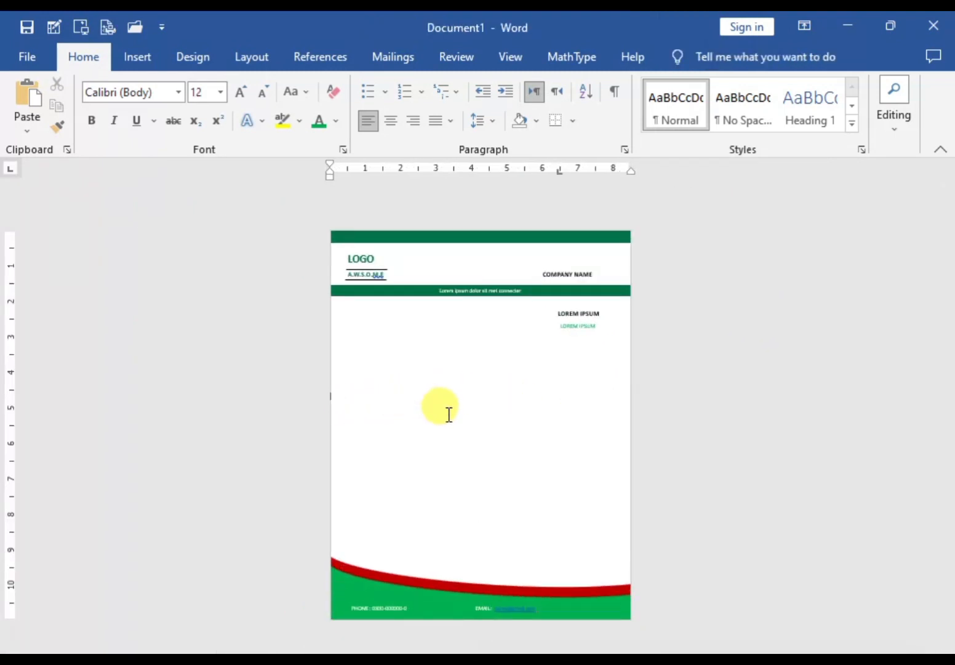